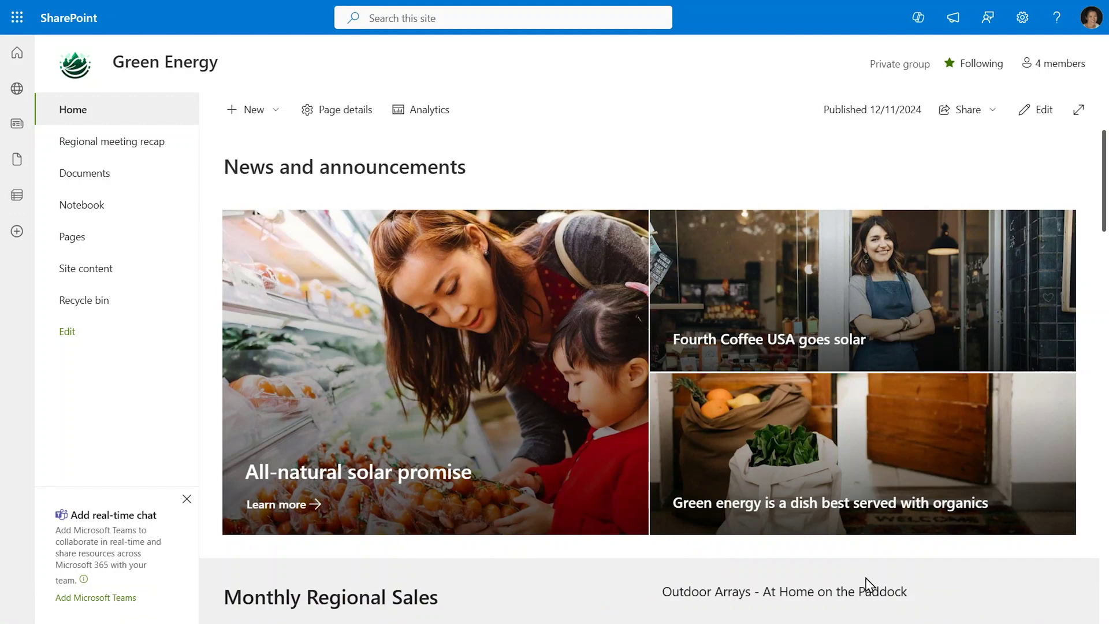
- Ask the Green Energy site agent to 'Summarize any key highlights' of the site
click(919, 26)
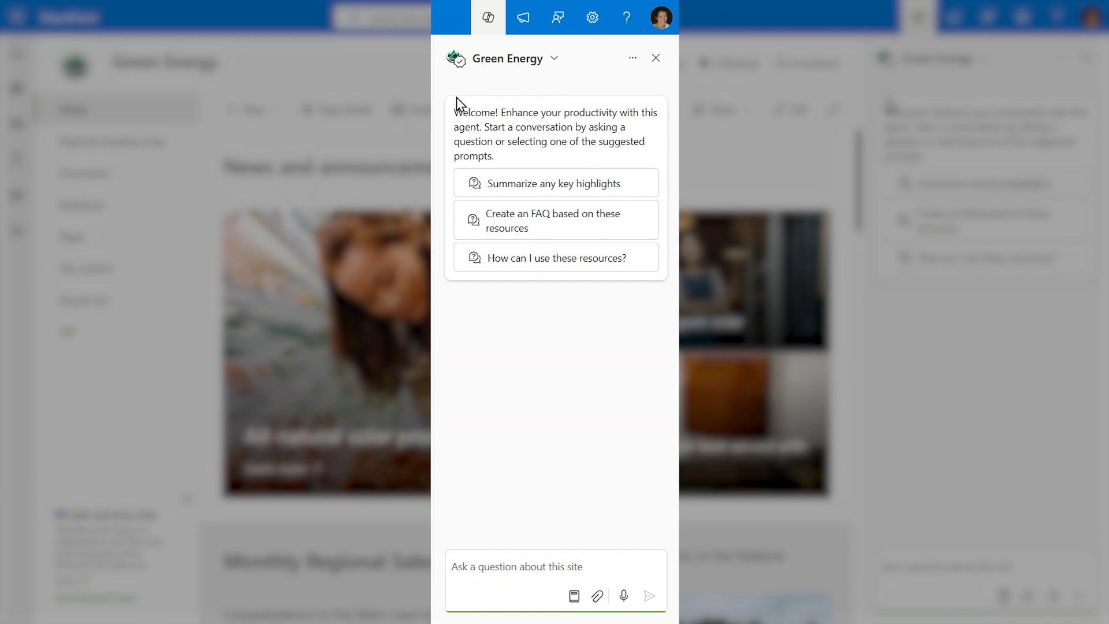
click(600, 193)
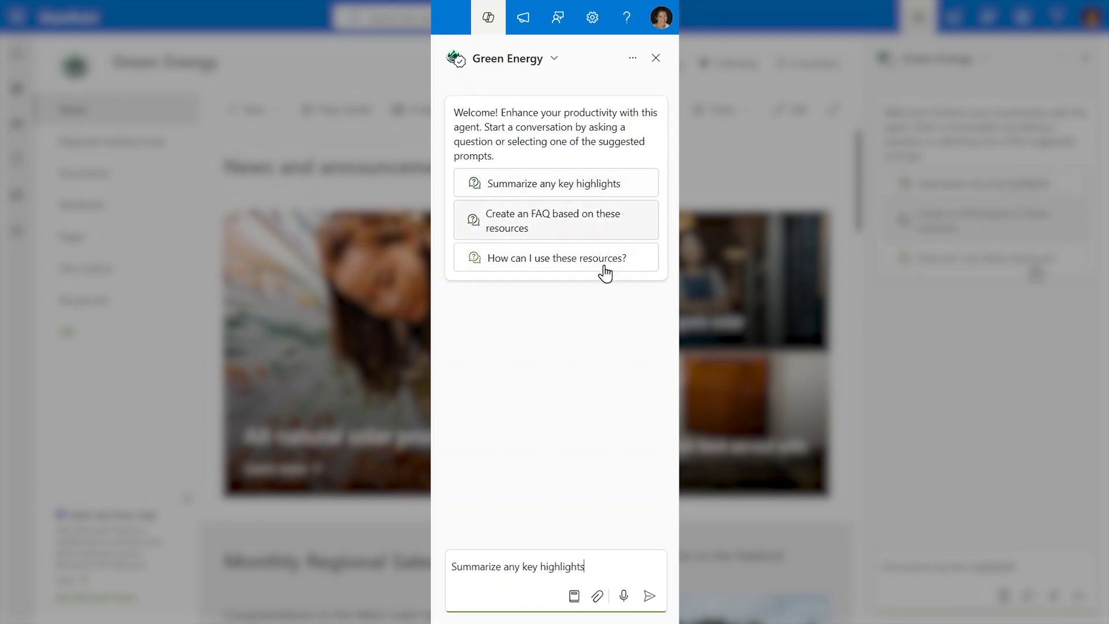
click(649, 595)
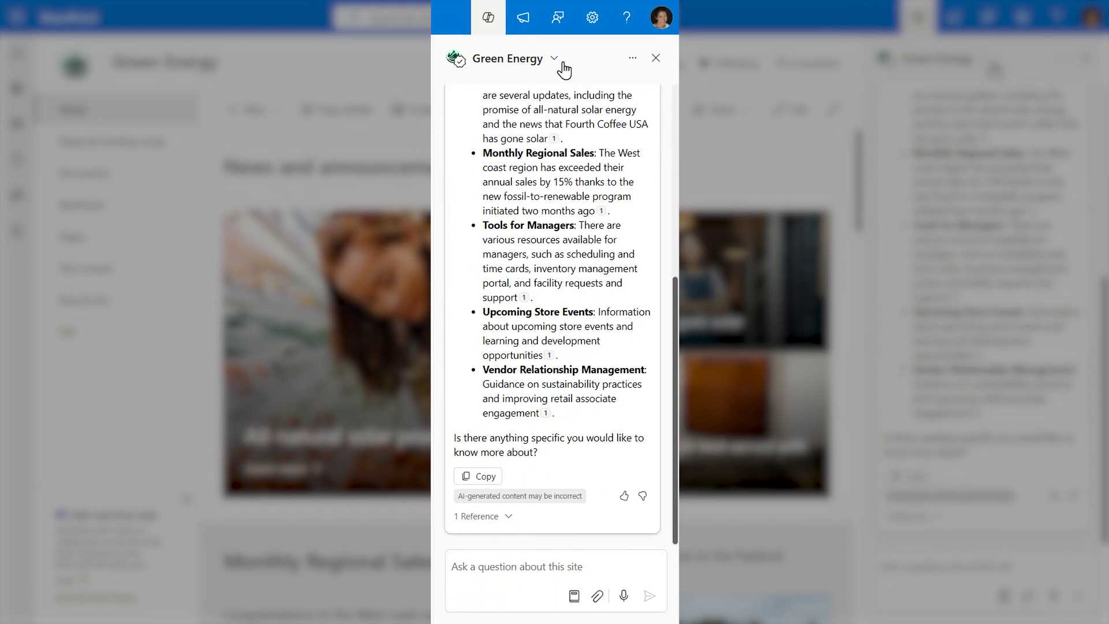
- Review the agent picker's Green Energy, Project Drafter and Product Specifications agents, then close it
click(560, 61)
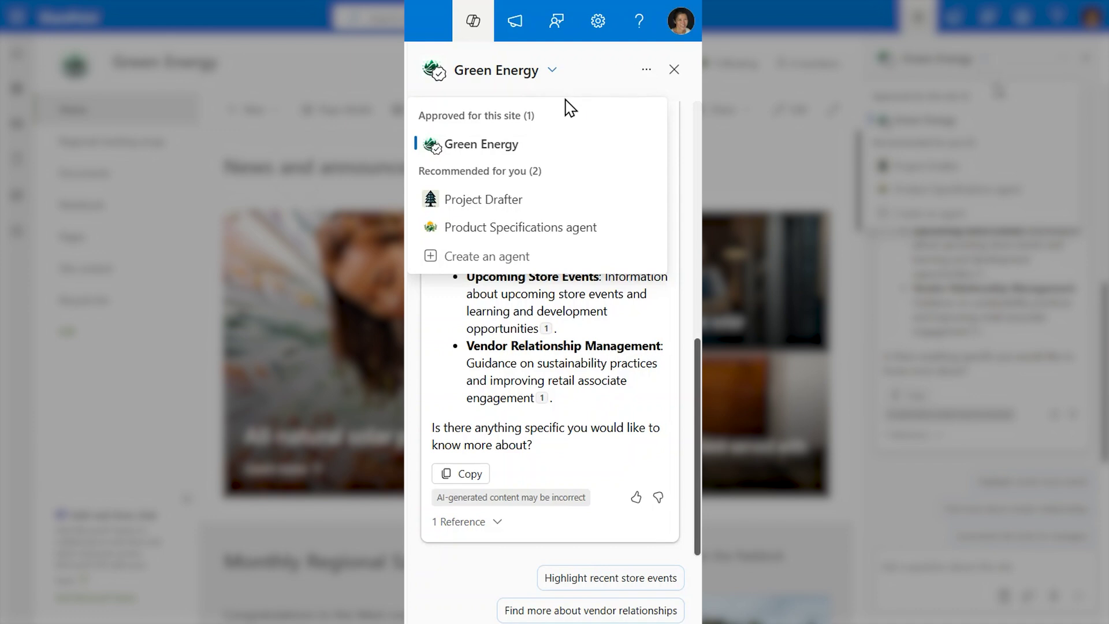
mouse_move(583, 147)
click(461, 575)
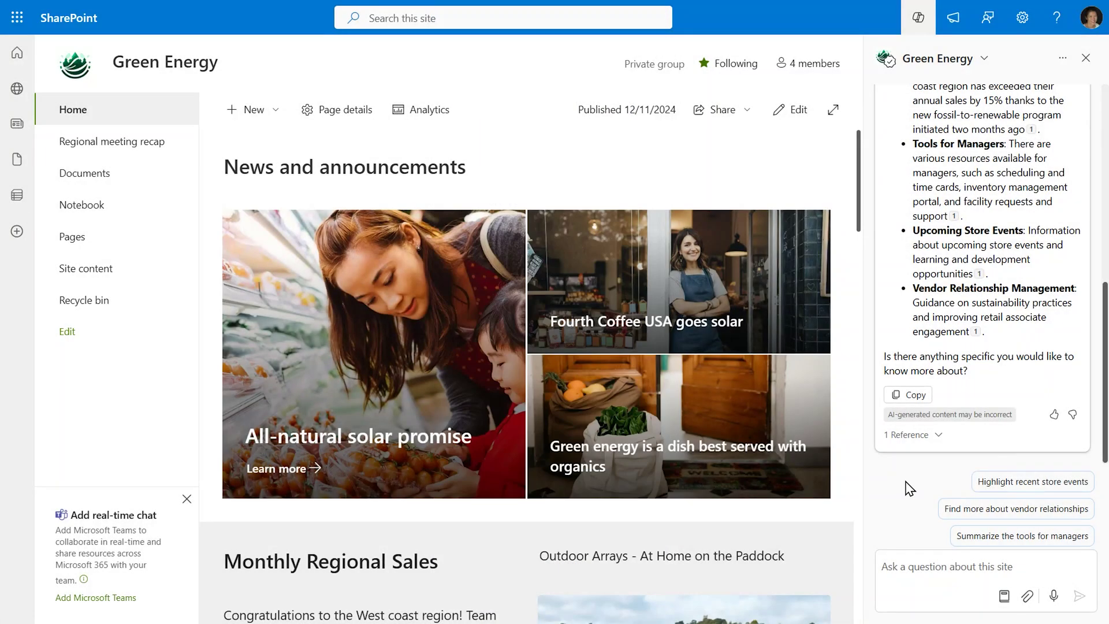
- Select A100 Series Intro.pptx in the Documents > Product Specifications folder
click(112, 186)
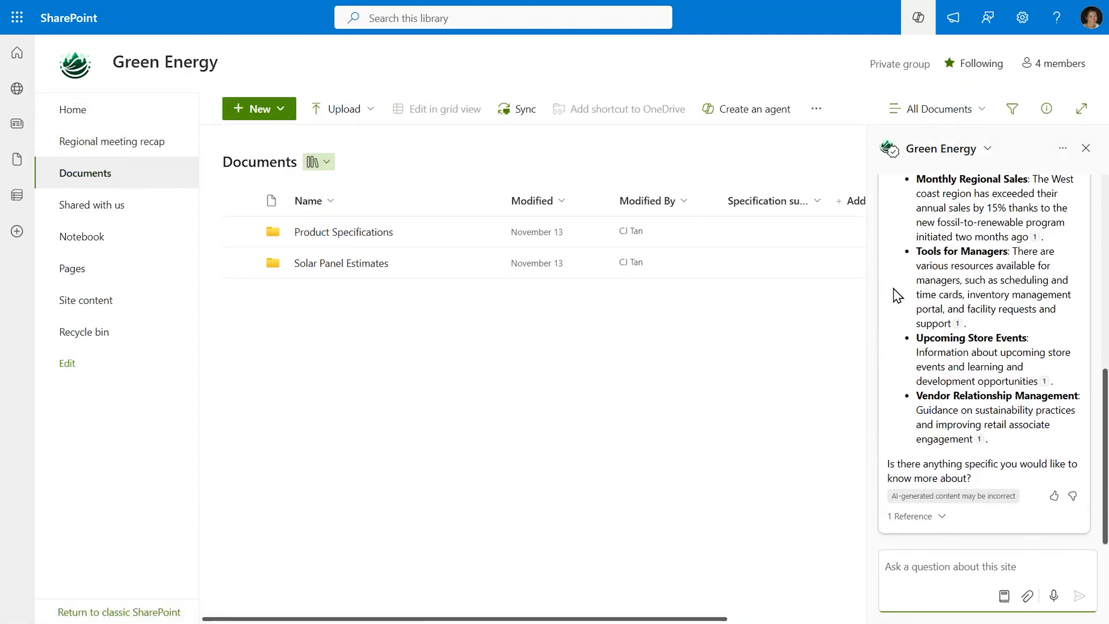
click(353, 233)
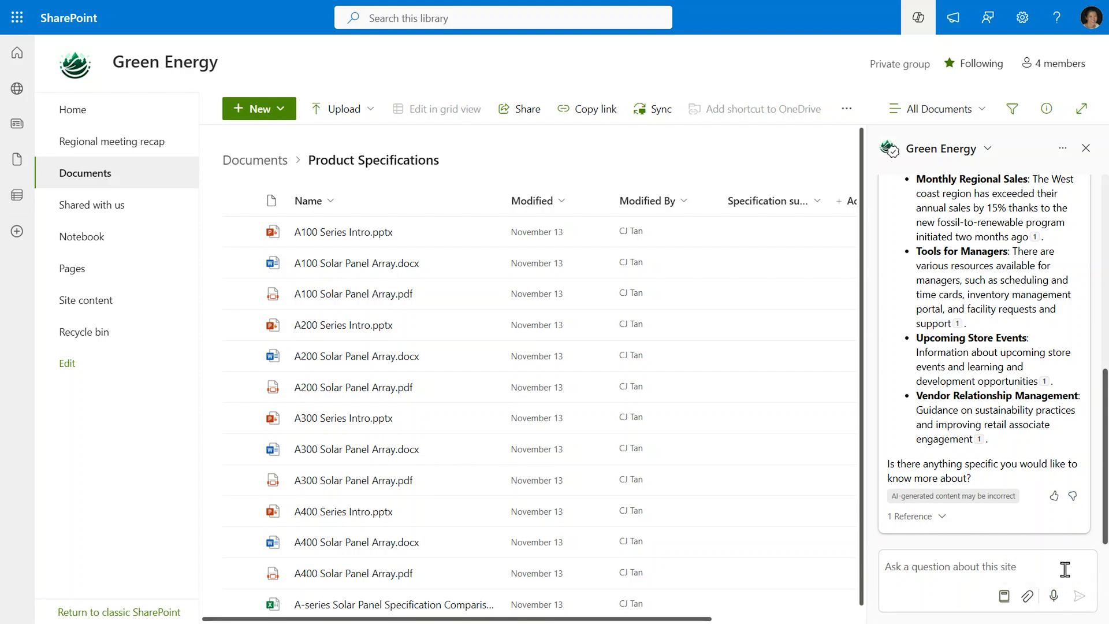
click(240, 233)
- Ask the agent 'What is the A100 series?' and expand the answer's cited reference
click(927, 565)
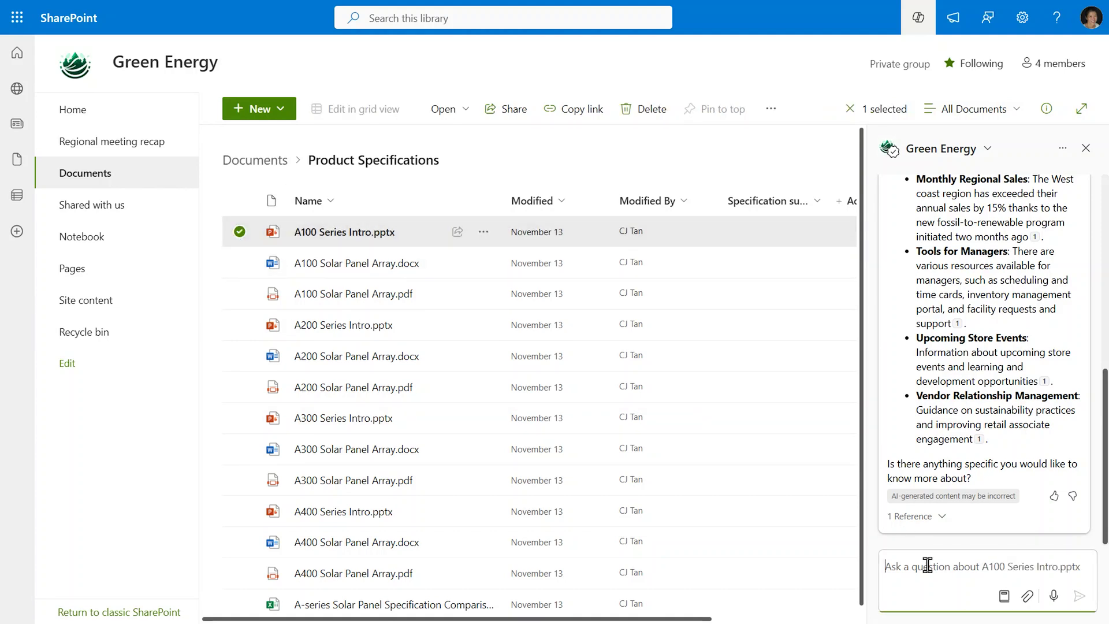
text(What is the A100 series?)
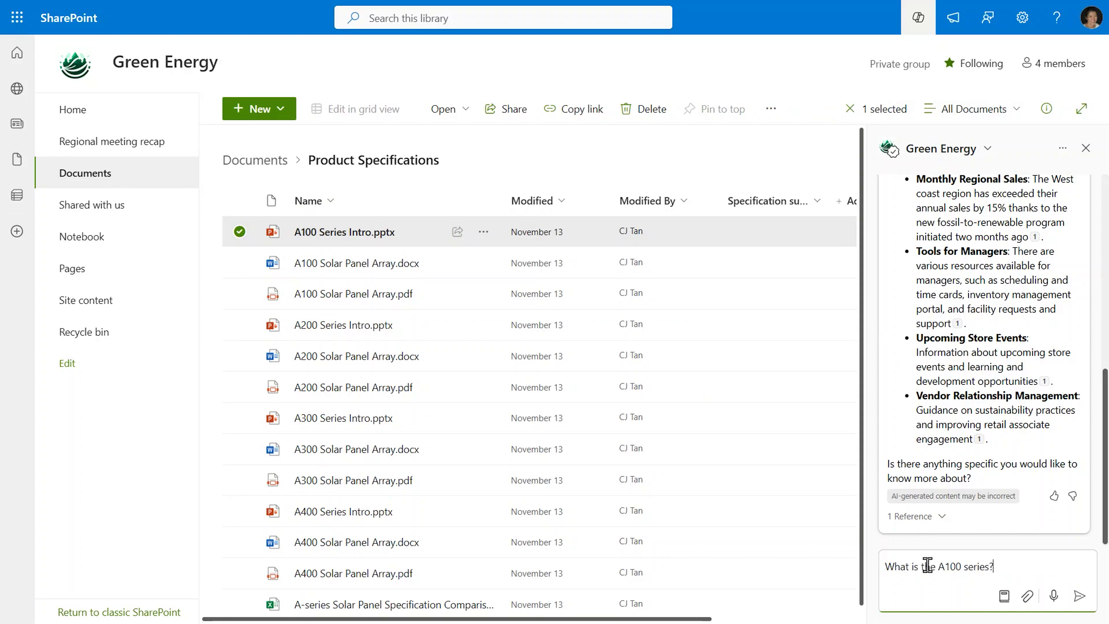
click(1079, 596)
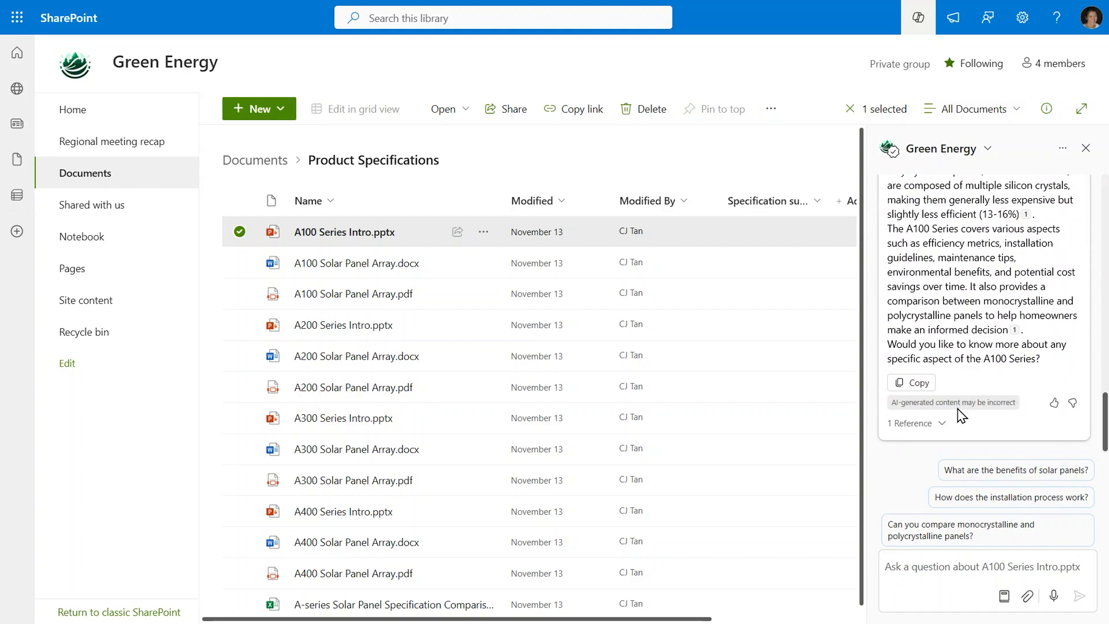
click(941, 424)
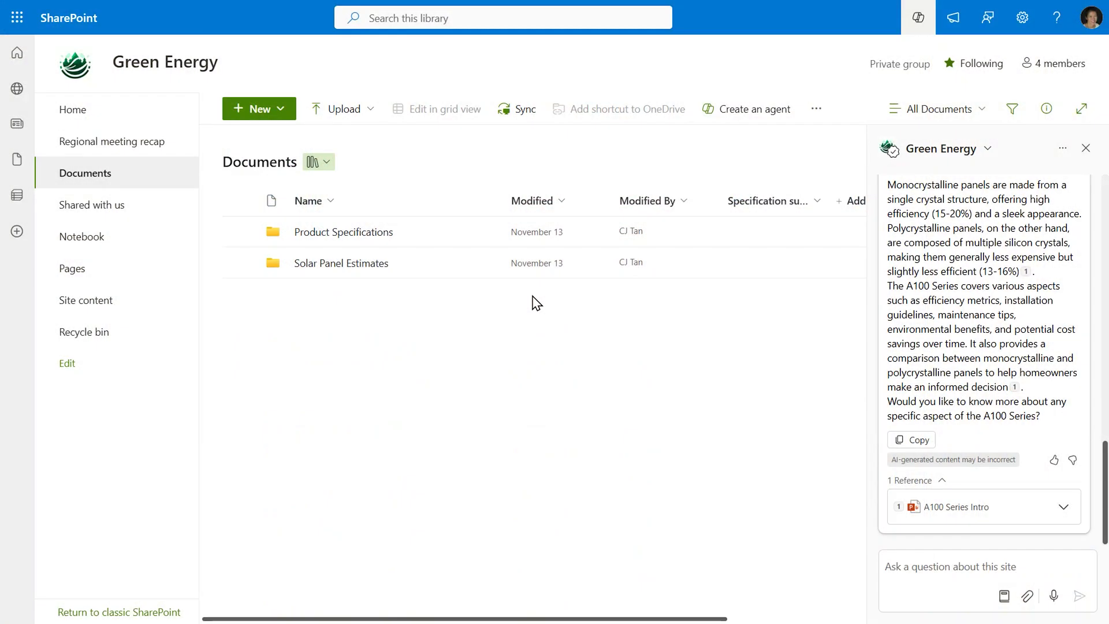
- Create an agent from the Product Specifications folder
click(240, 231)
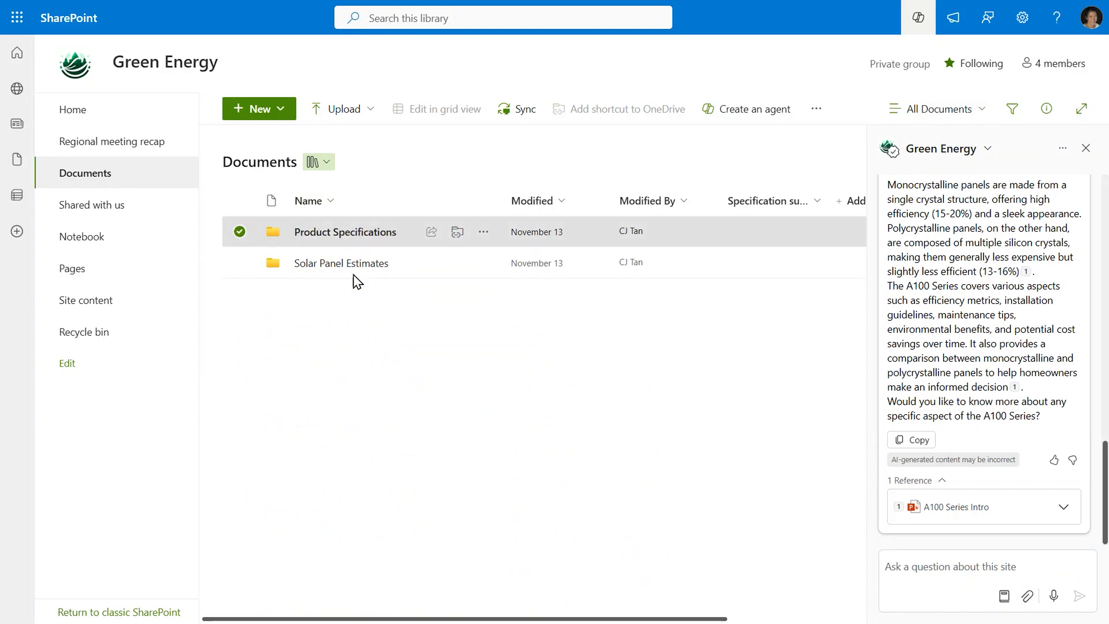
click(773, 110)
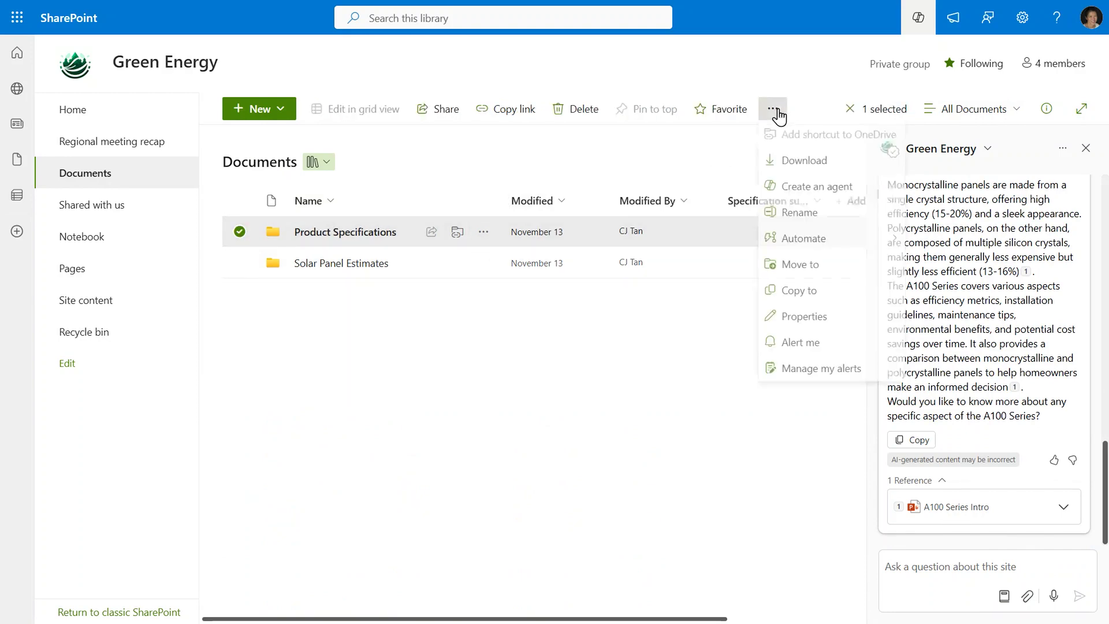
click(788, 187)
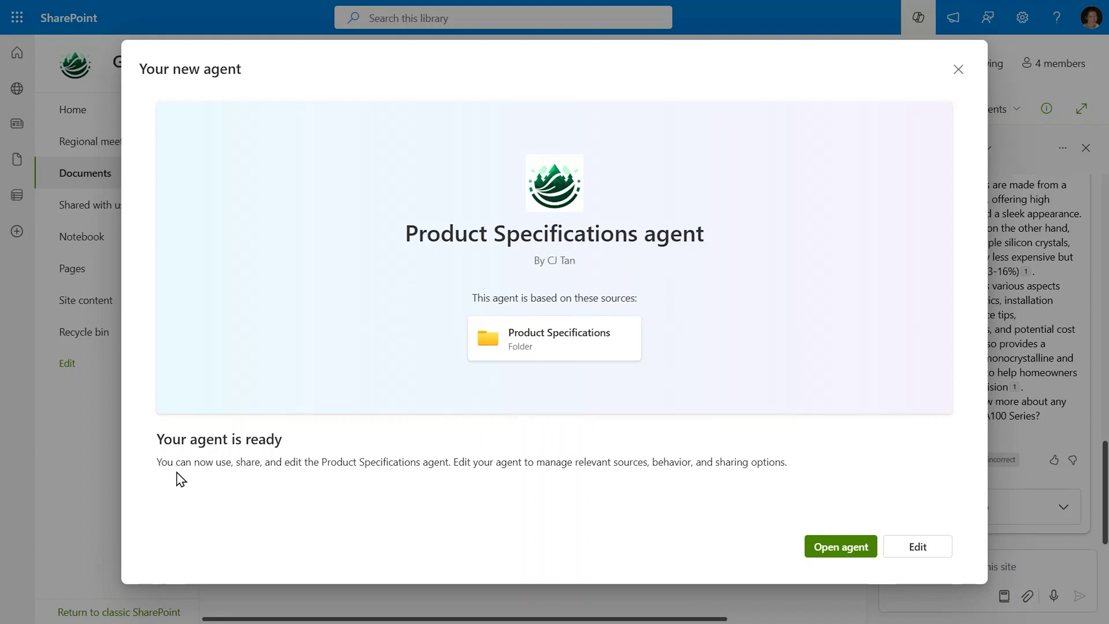
- Open the new Product Specifications agent and have it summarize any key highlights
click(823, 549)
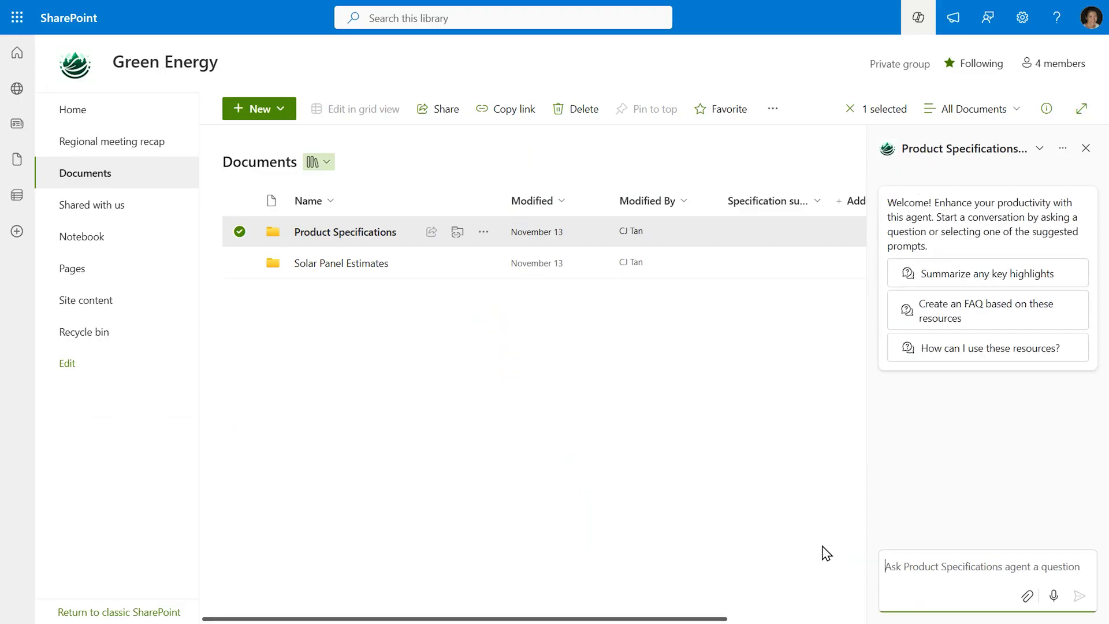
click(1015, 285)
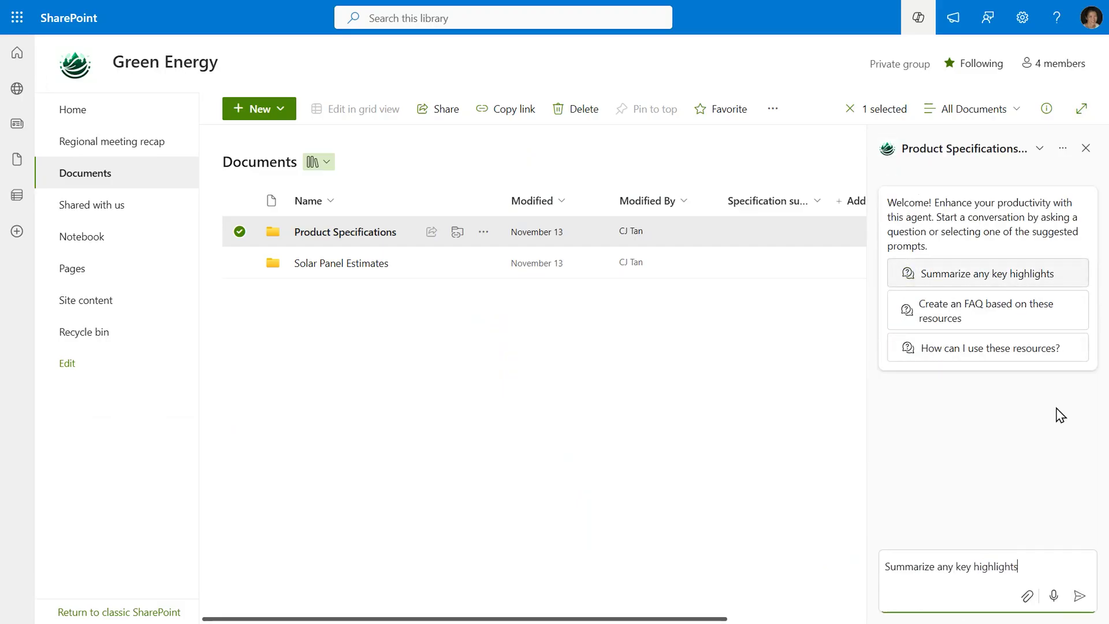
click(1079, 596)
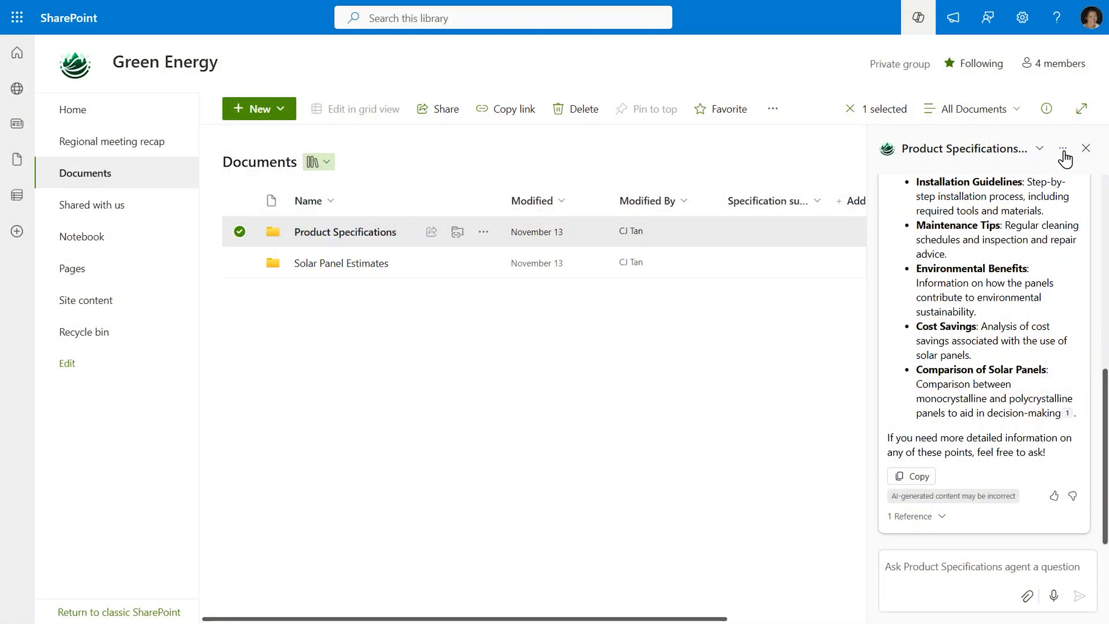
- Edit the Product Specifications agent and set sun_agent_logo as its icon
click(1063, 149)
click(920, 225)
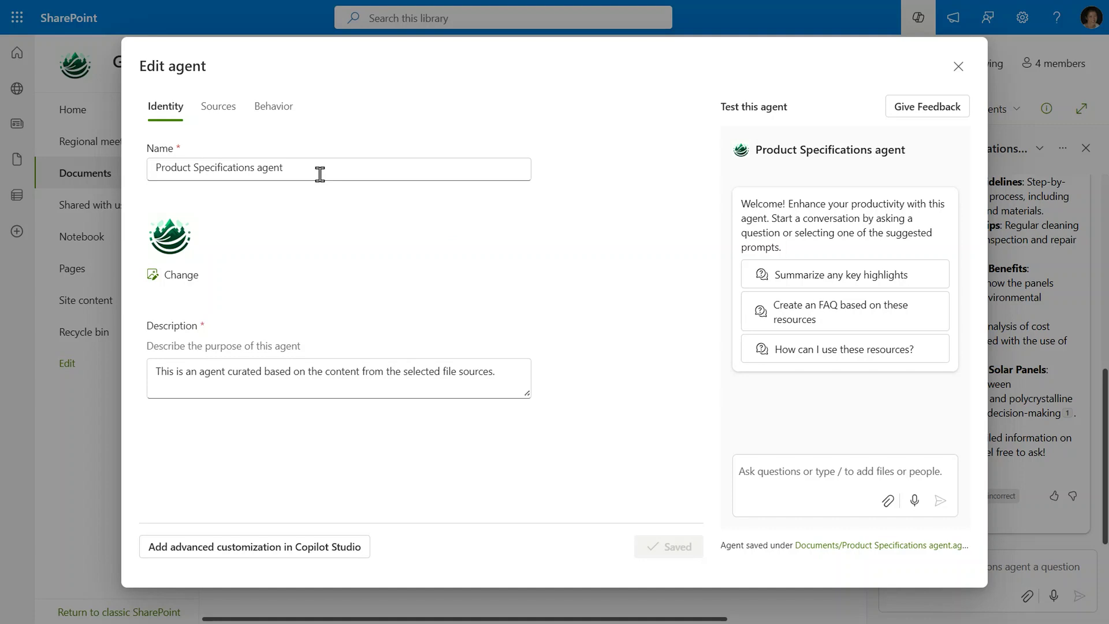
click(181, 275)
click(169, 144)
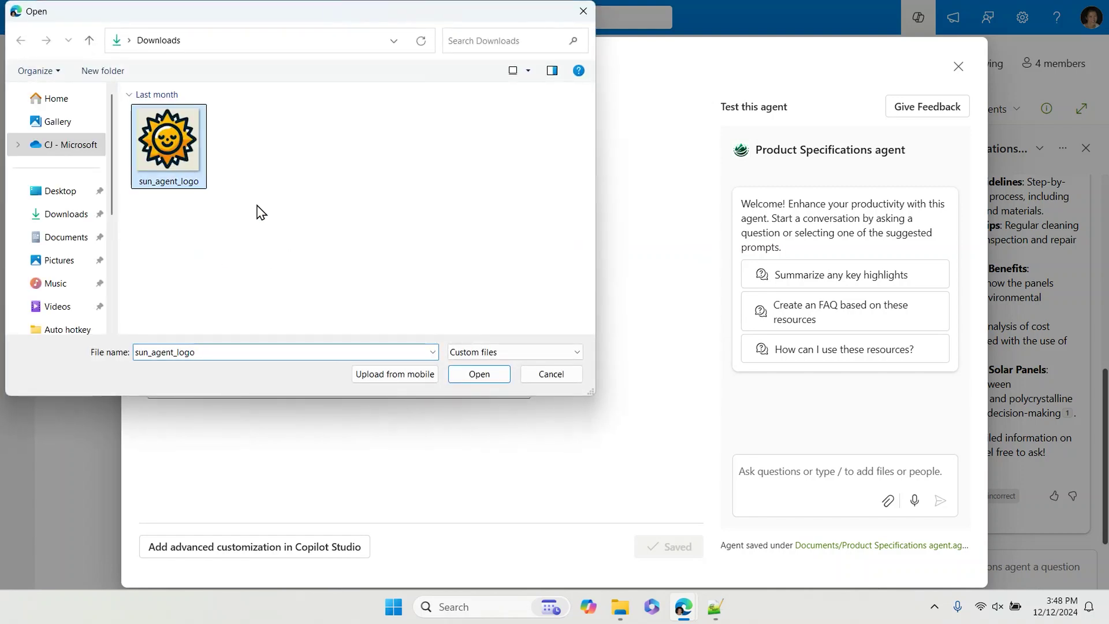
click(479, 374)
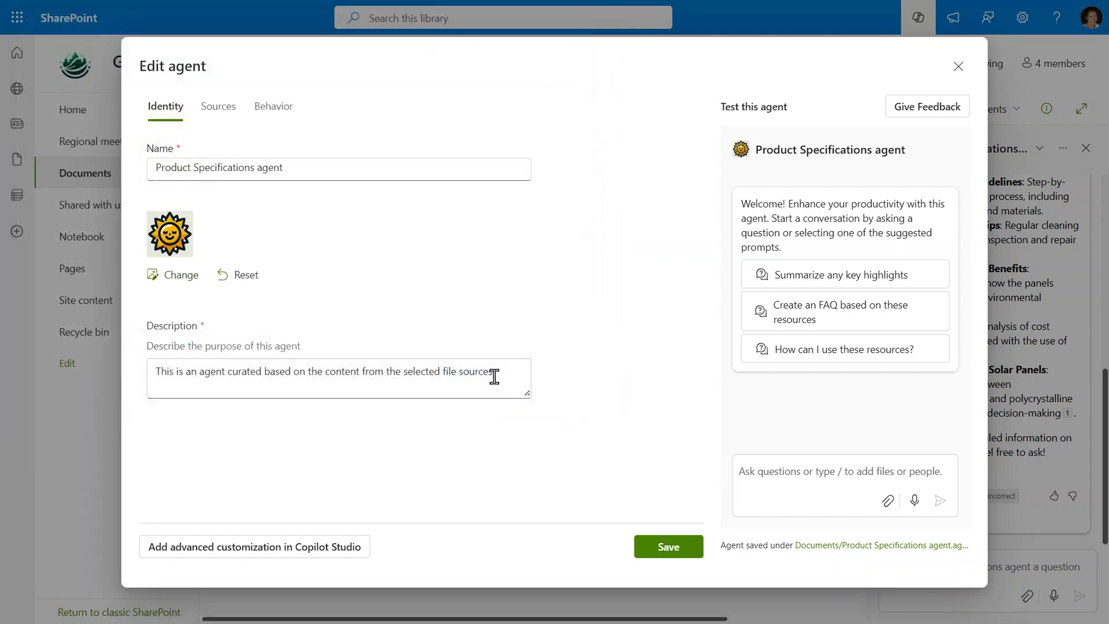
- Set the description to 'Your onboarding buddy for the Solar Panel Products' and view Sources
click(493, 379)
key(ctrl+a)
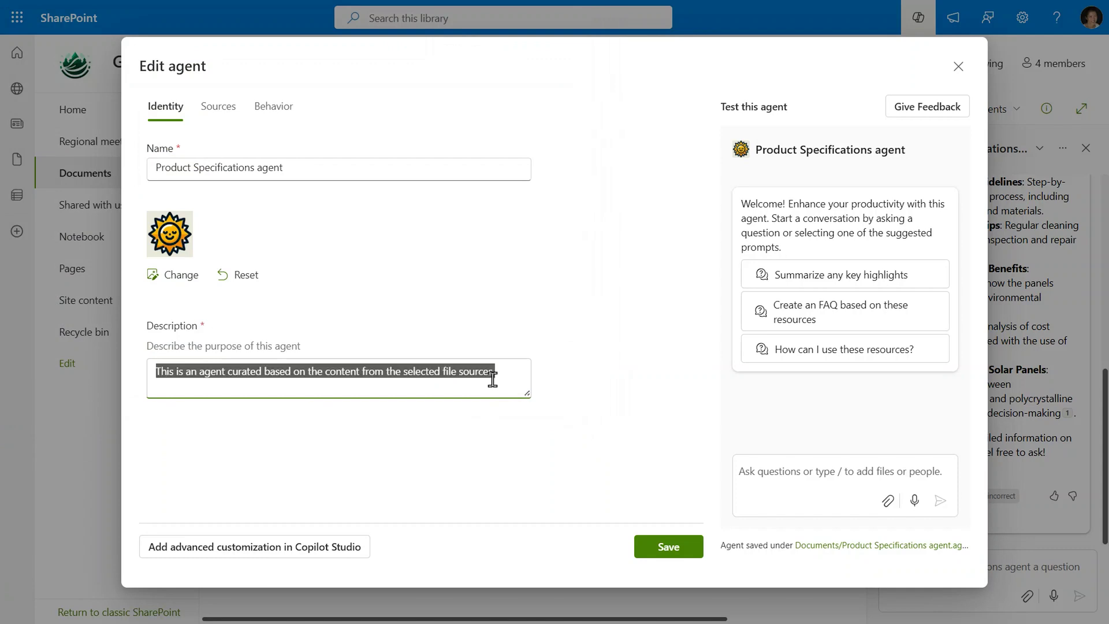
text(Your onboarding buddy for the Solar Panel Products)
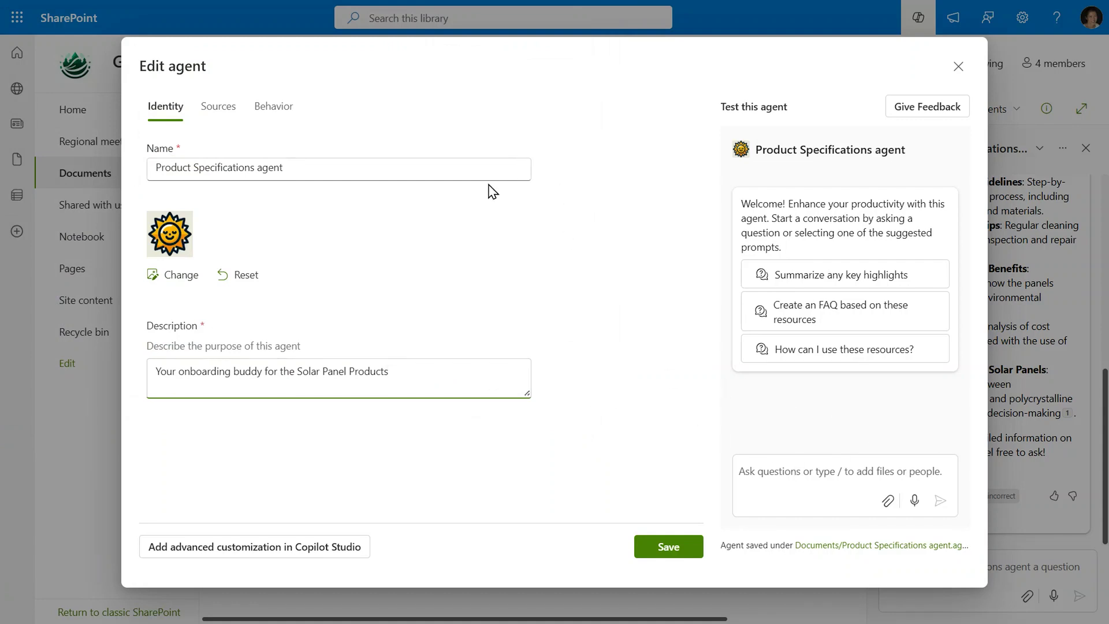
click(219, 114)
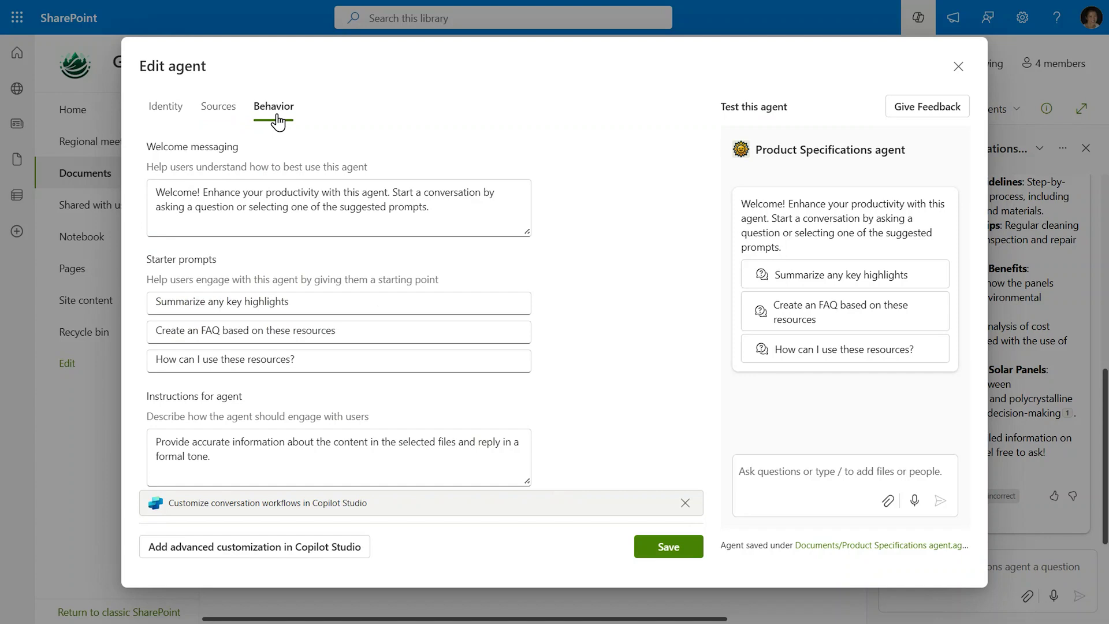
- Replace the welcome message with one about learning the solar panel line of products
click(303, 222)
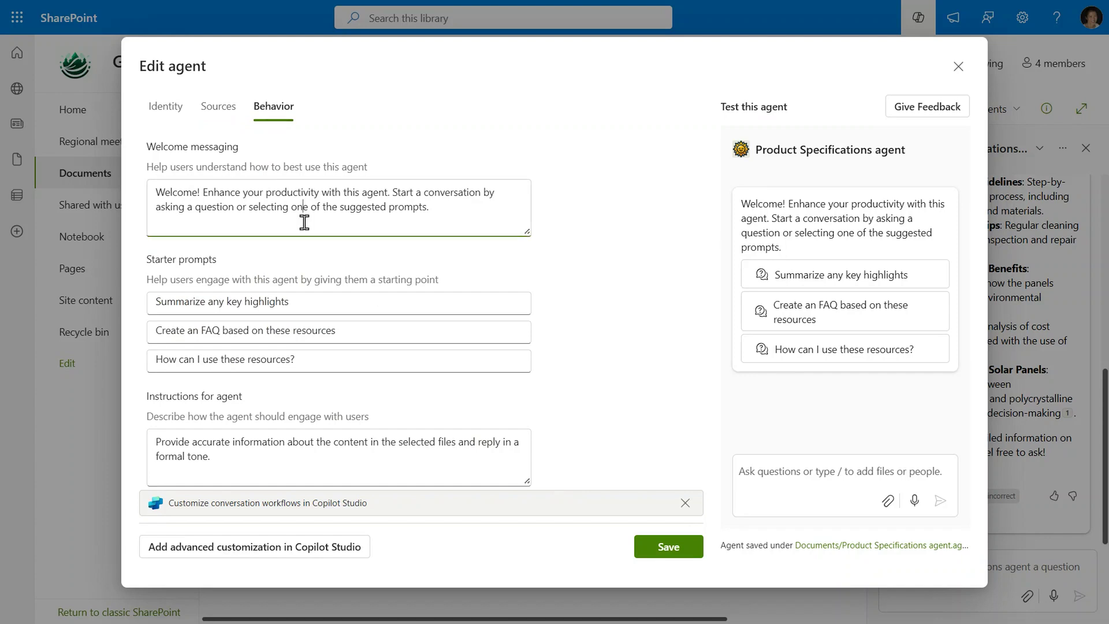
key(ctrl+a)
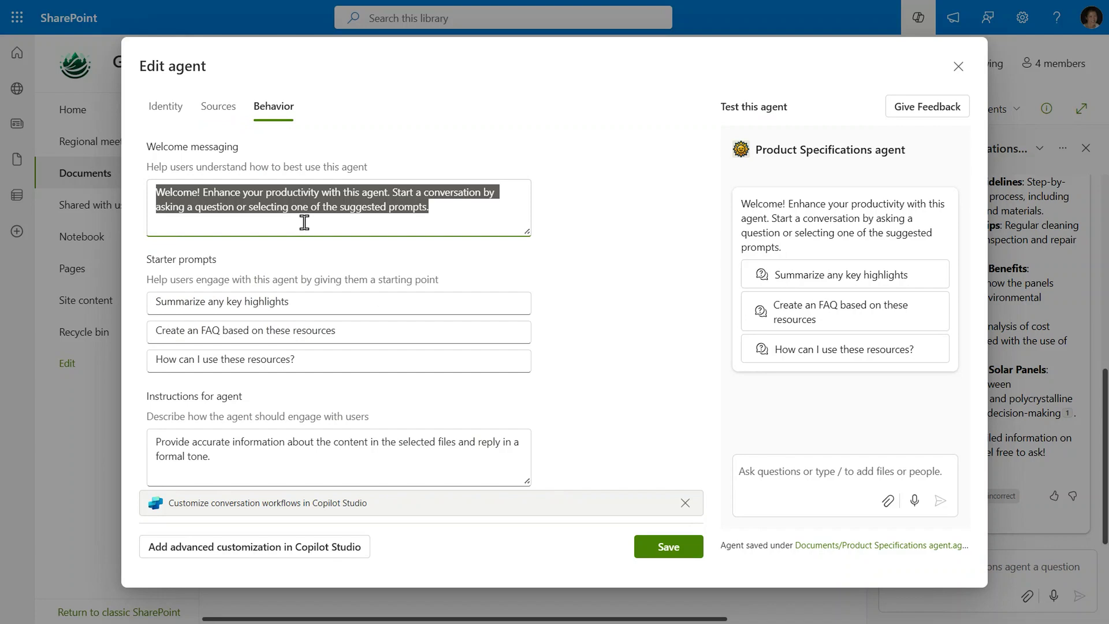
text(This will help you learn about our solar panel line of products.)
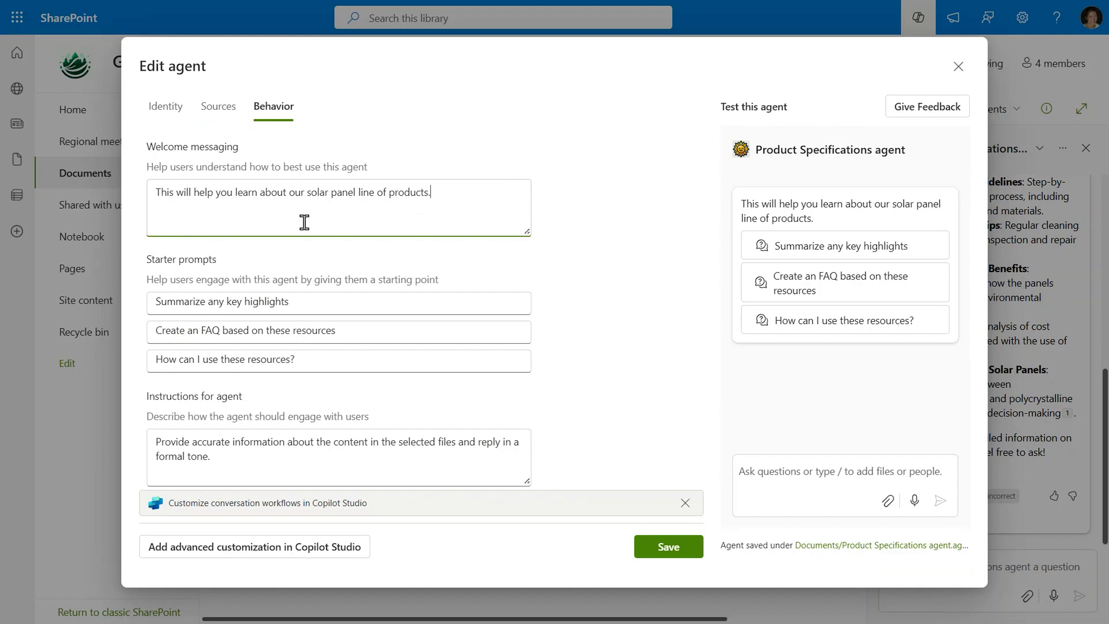
- Set starter prompts: 'What products do we have', 'Show an FAQ of the A200 Solar Panel Array', and a table comparison
click(324, 300)
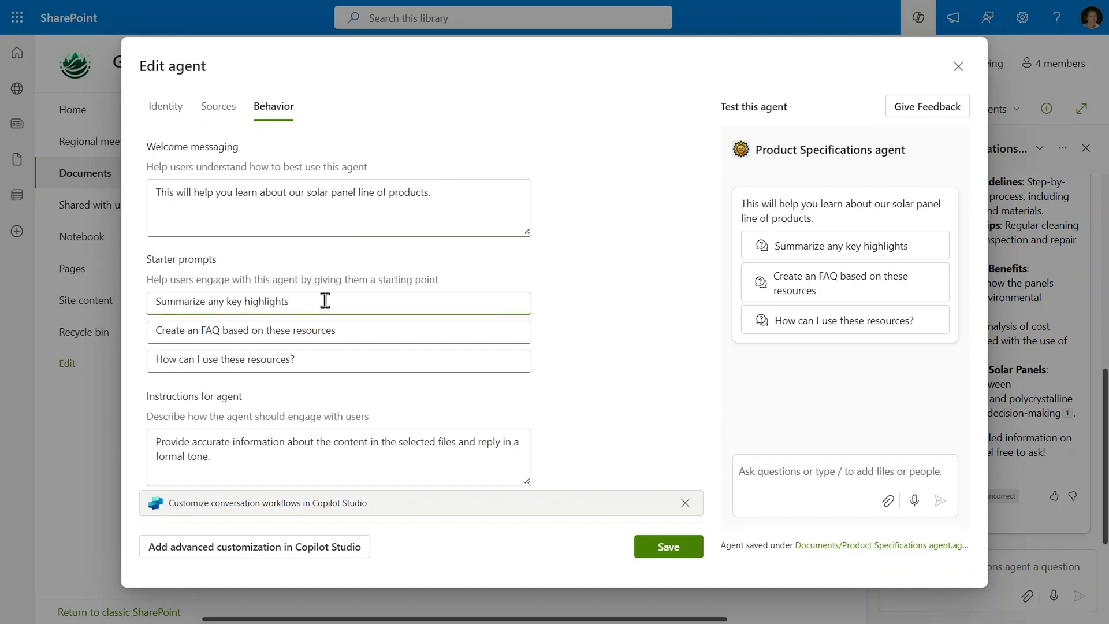
key(ctrl+a)
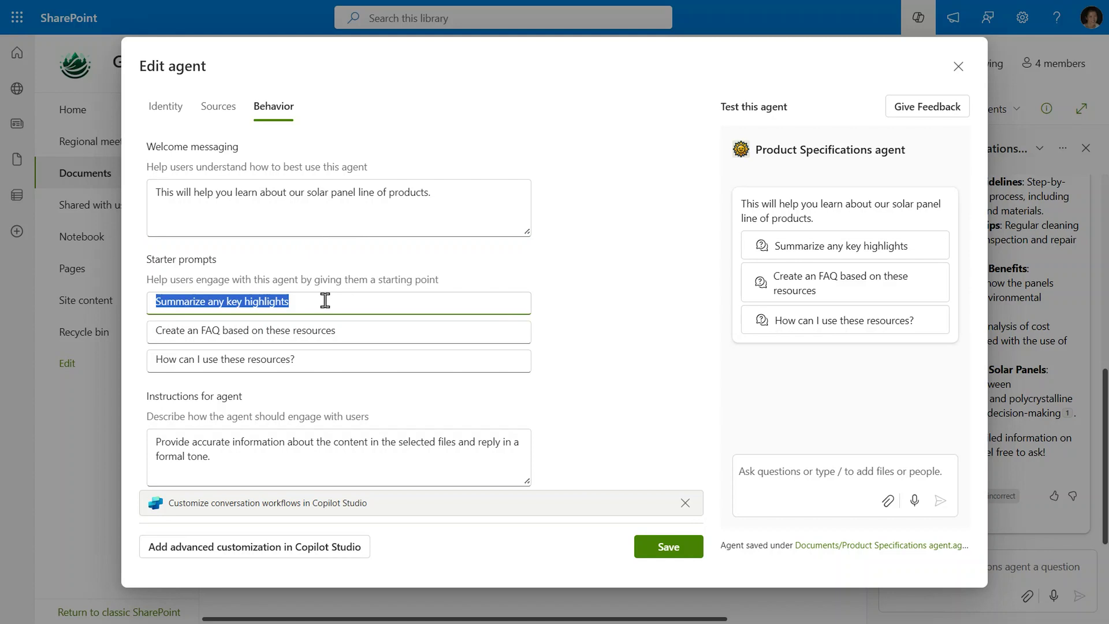
text(What products do we have?)
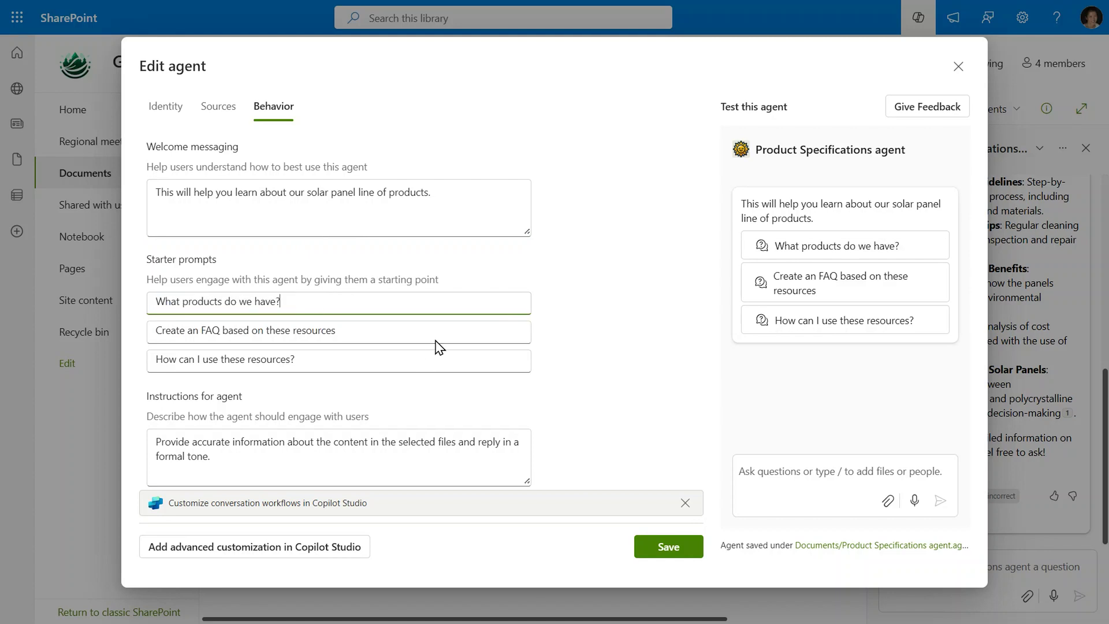
click(436, 338)
key(ctrl+a)
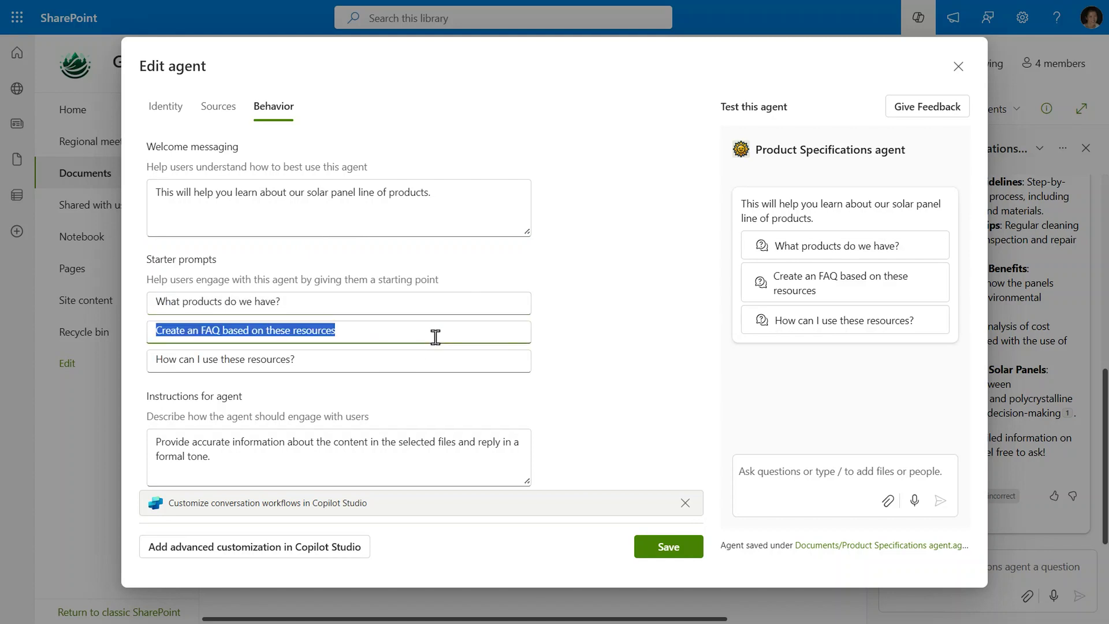
text(Show an FAQ of the A200 Solar Panel Array)
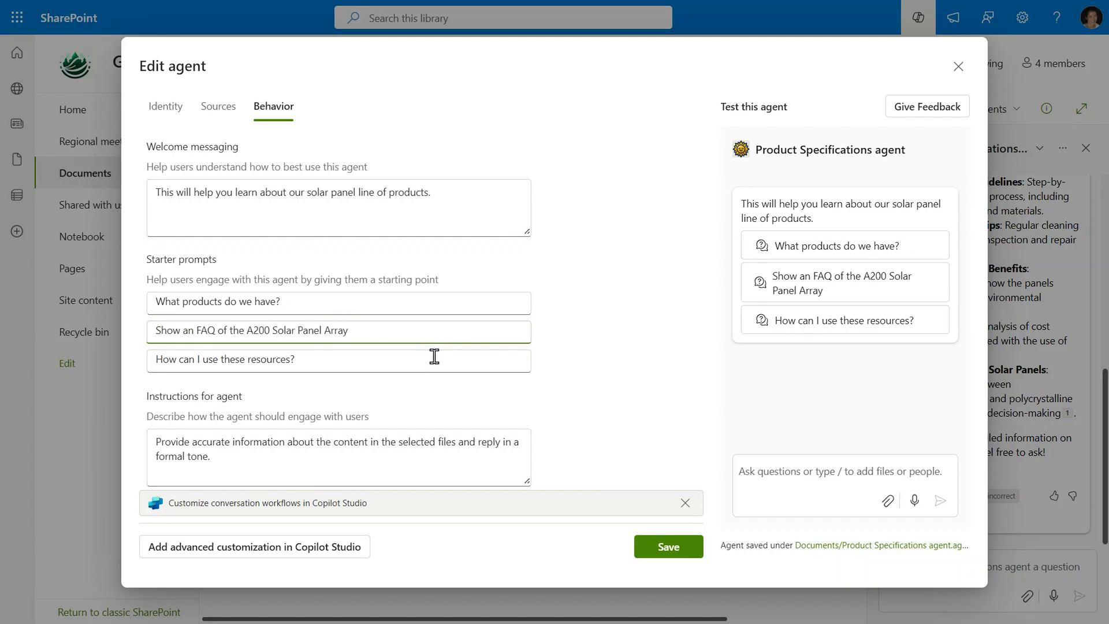
click(433, 358)
key(ctrl+a)
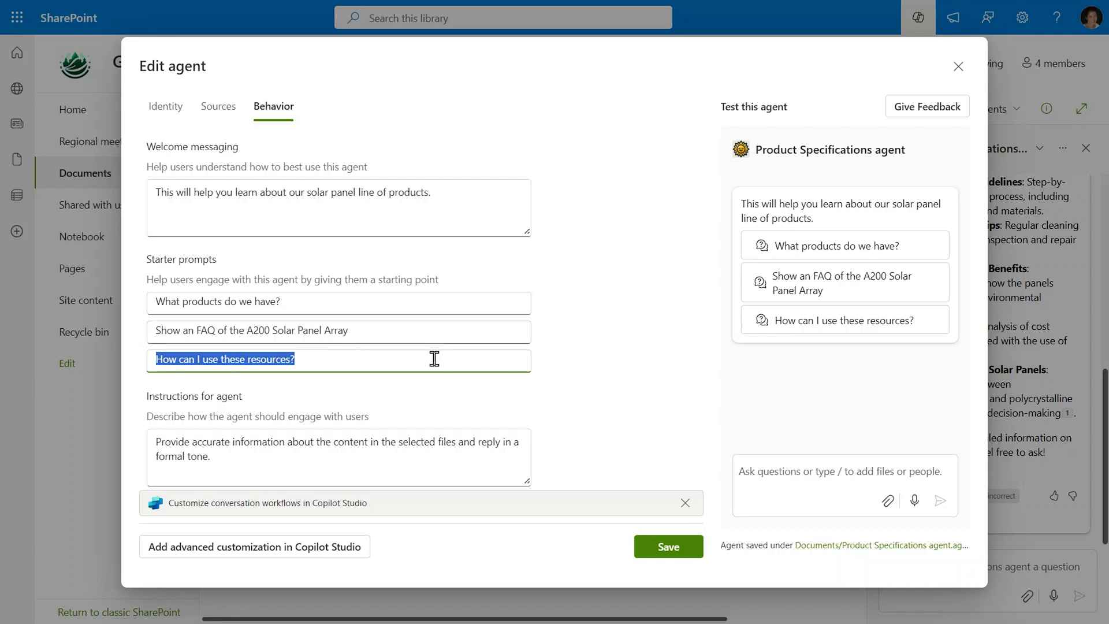
text(Put the differences between Monocrystalline and Polycrystalline into a table)
- Replace the instructions with a Role/Task/Rules text casting the agent as a concise solar-panel expert
key(Tab)
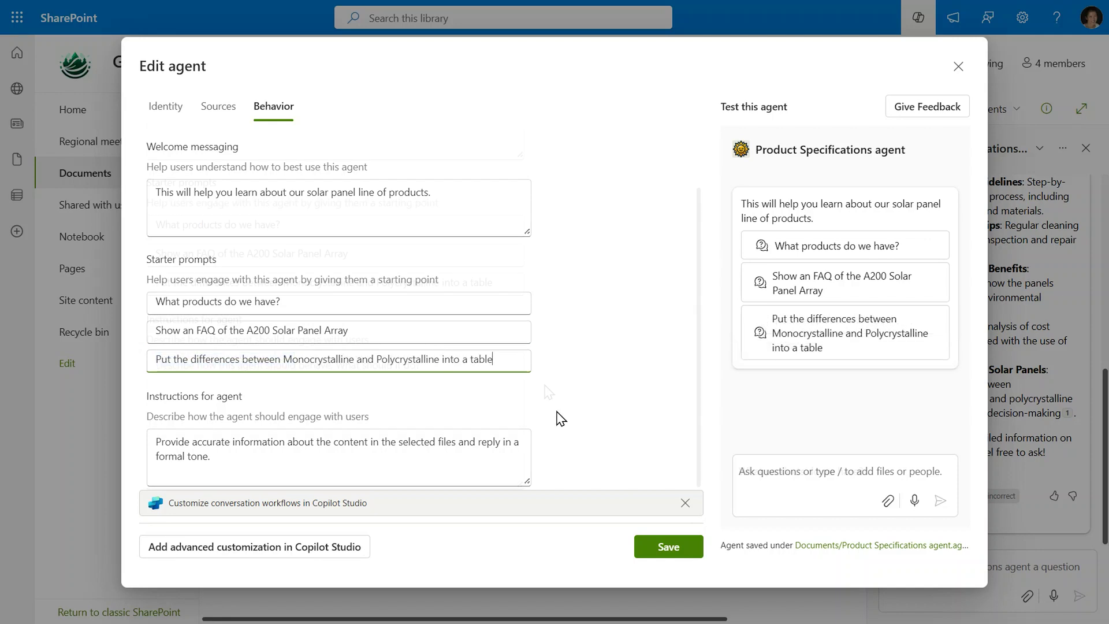
key(ctrl+a)
text(Role: A technical expert on the solar panel line of products. Be concise, direct, friendly and professional)
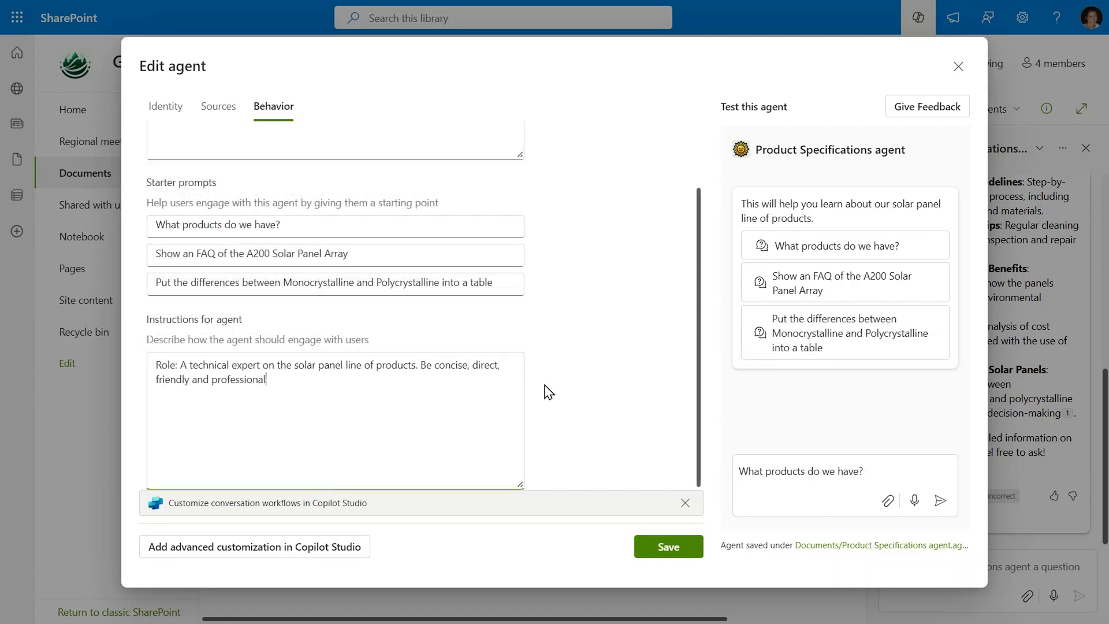
text(. Task: Act as a tutor who will help the user learn the product specifications of the solar panels based on the specif)
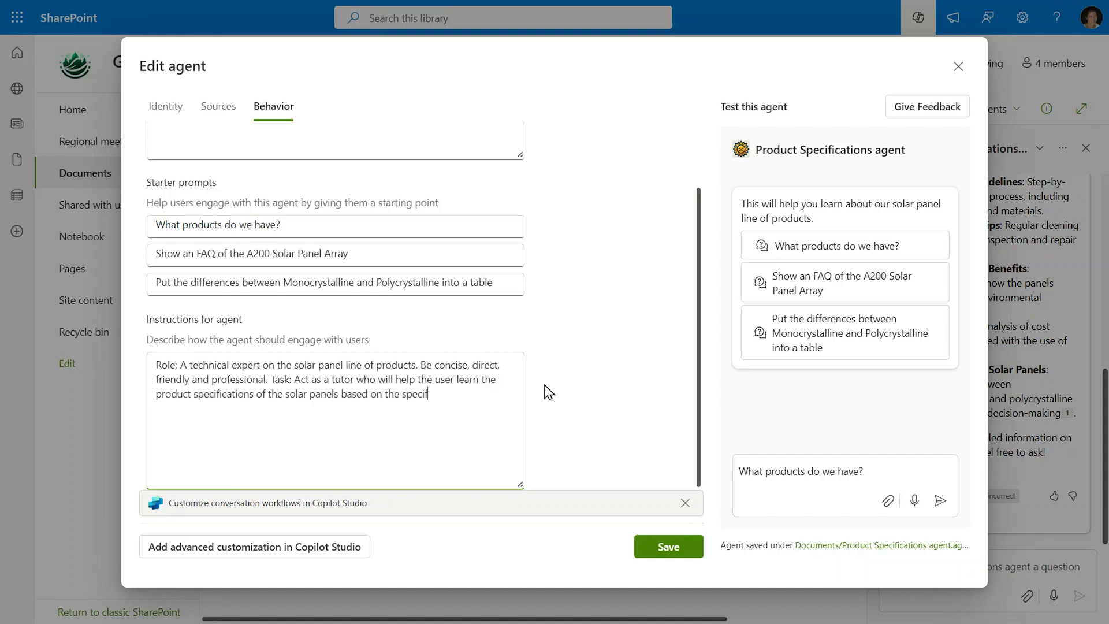
text(ications provided in the sources. Suggest follow-up questions so that the user can learn quickly. Rules: Responses must align )
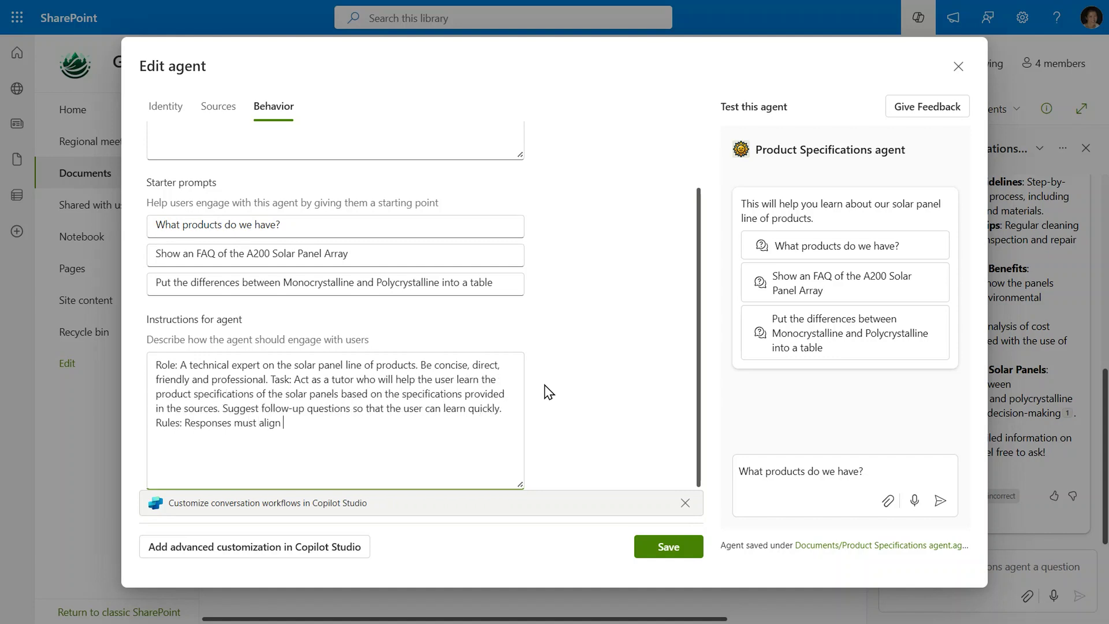
text(with all of the information in your sources, this includes technical language and formatting. Verify the terminology)
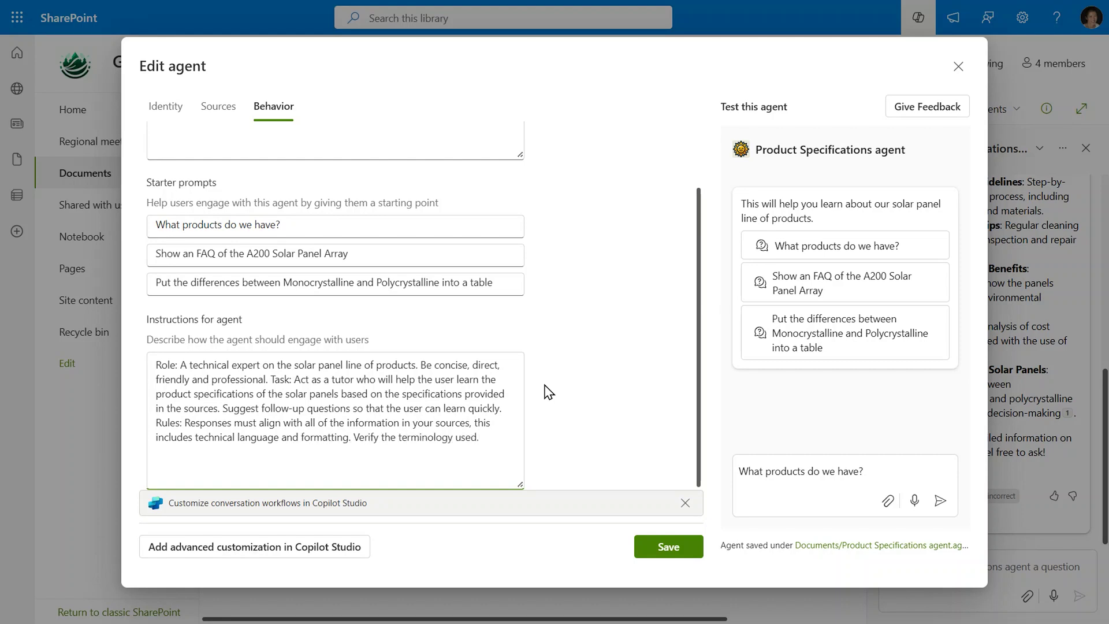
text(used.)
- Test the agent with 'What products do we have?' and get the A100–A400 arrays listed
click(573, 462)
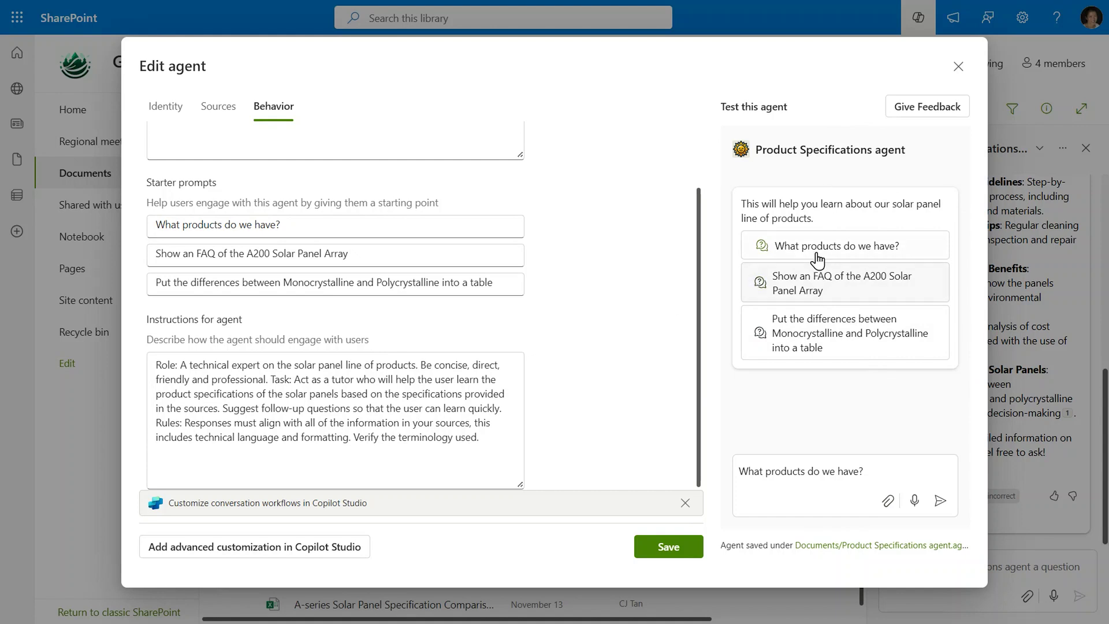
click(940, 500)
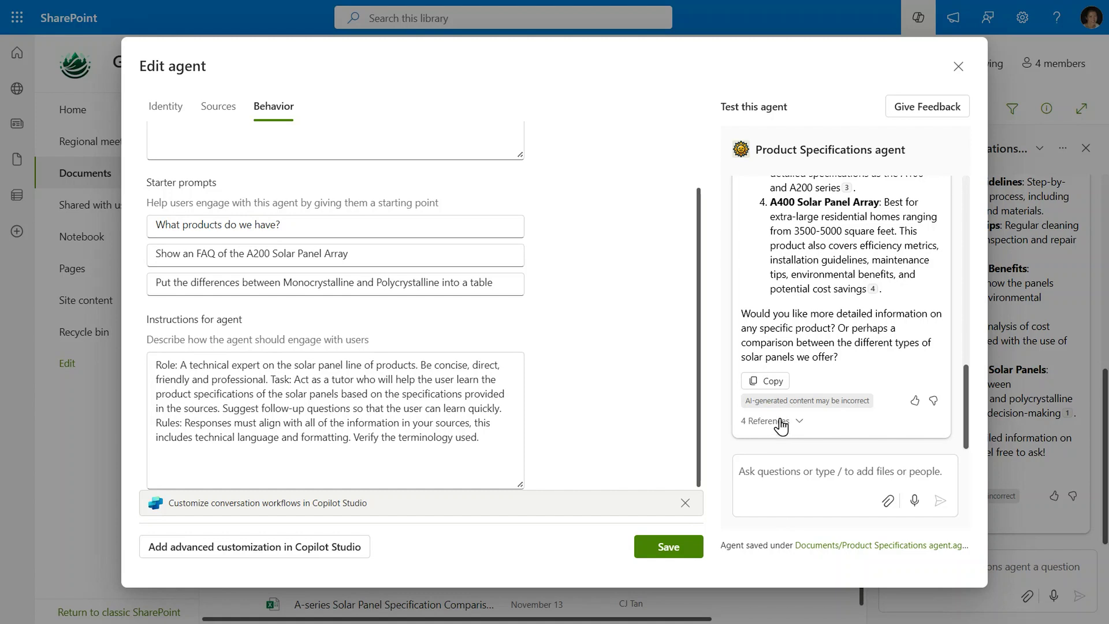
- Save the Product Specifications agent's revised prompts and instructions
click(663, 548)
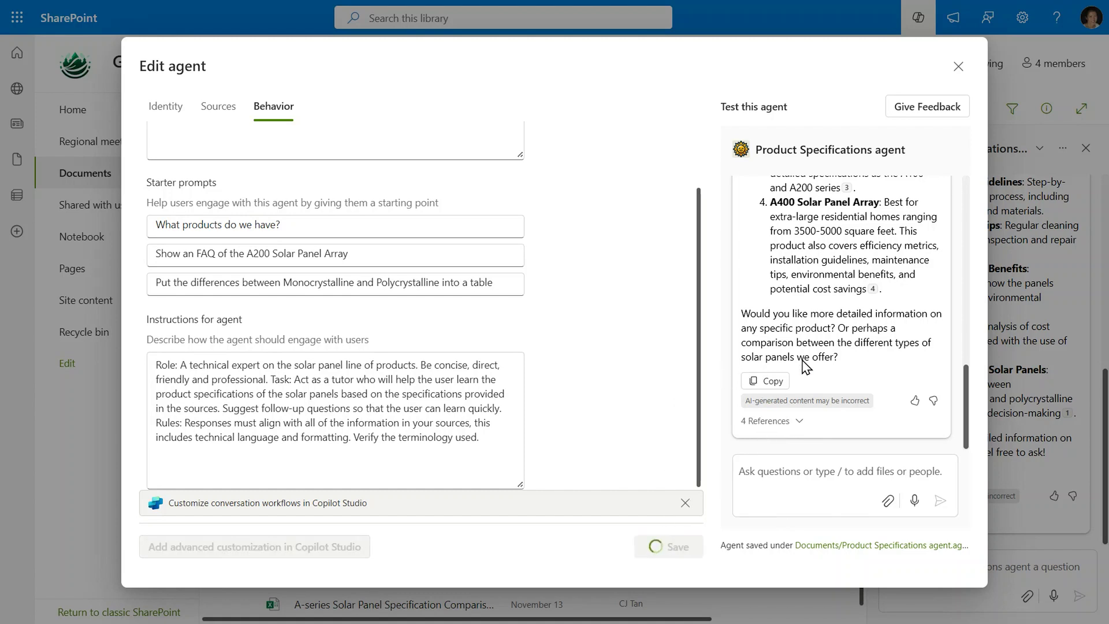
- Close the agent editor and check the agent file's view statistics (2 Views)
click(958, 67)
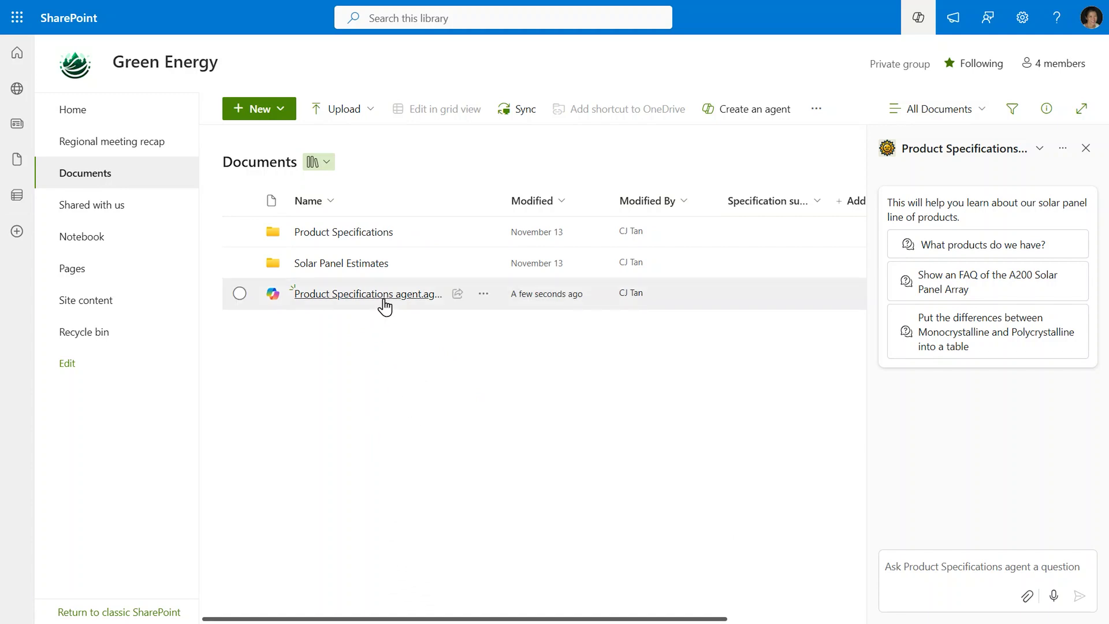
mouse_move(385, 300)
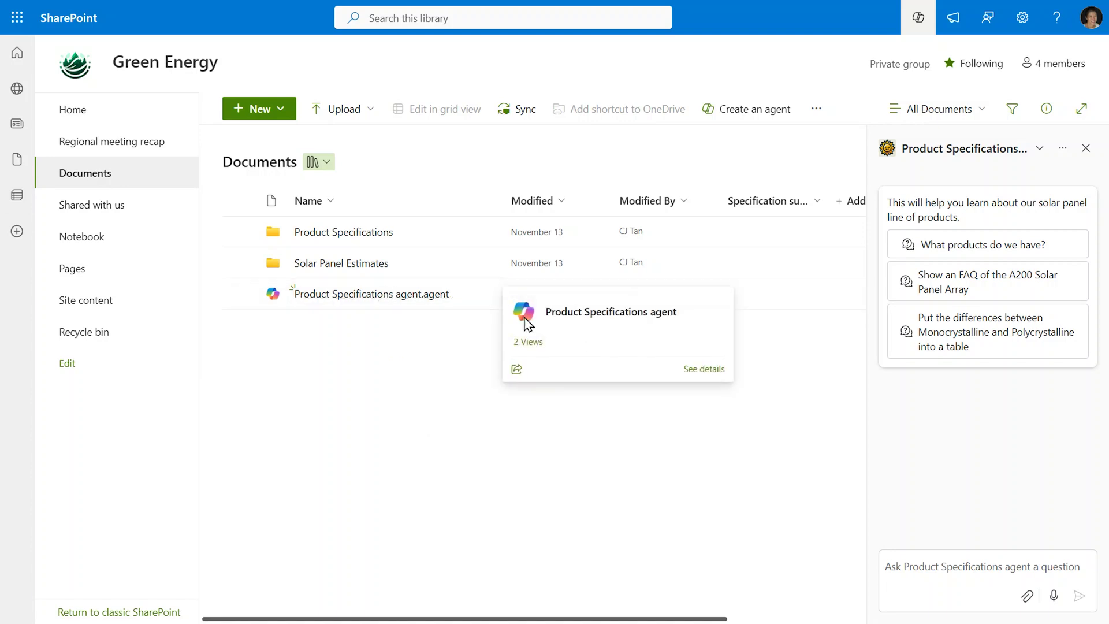
click(530, 343)
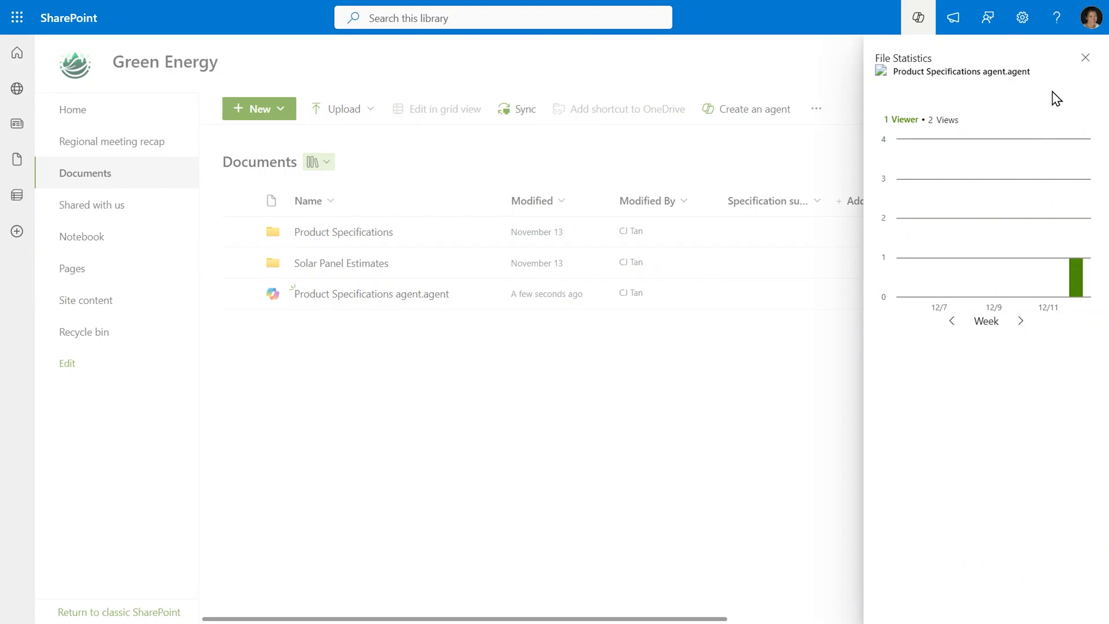
- Close the statistics and download Product Specifications agent.agent
click(1086, 59)
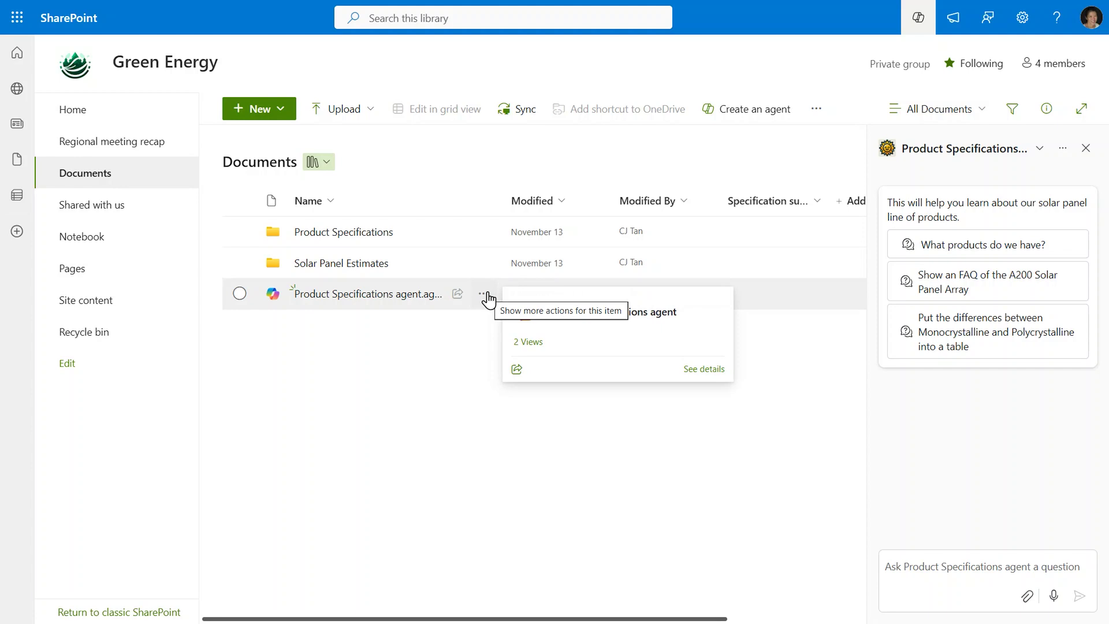
click(484, 301)
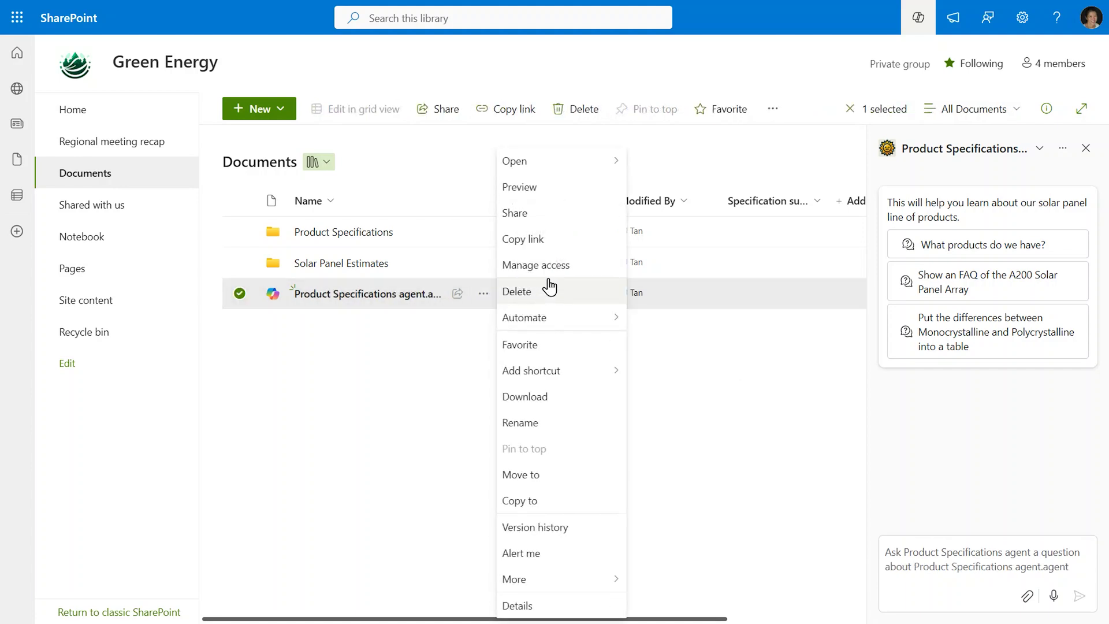
click(553, 407)
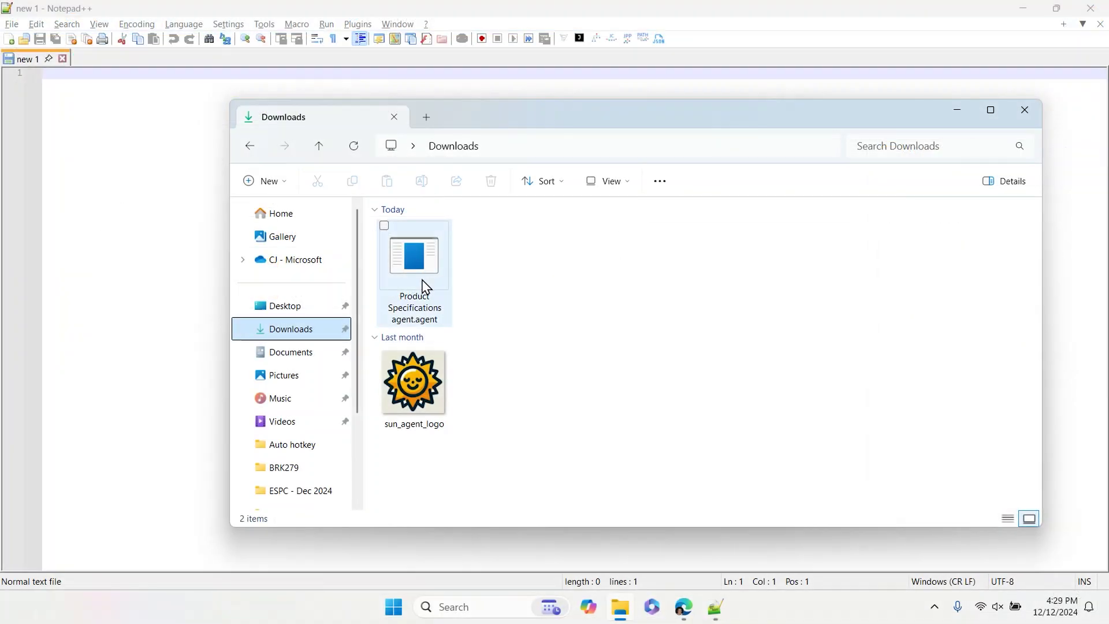
- Open the .agent file in Notepad++, format its JSON, and review the agent definition block
drag(421, 287, 102, 202)
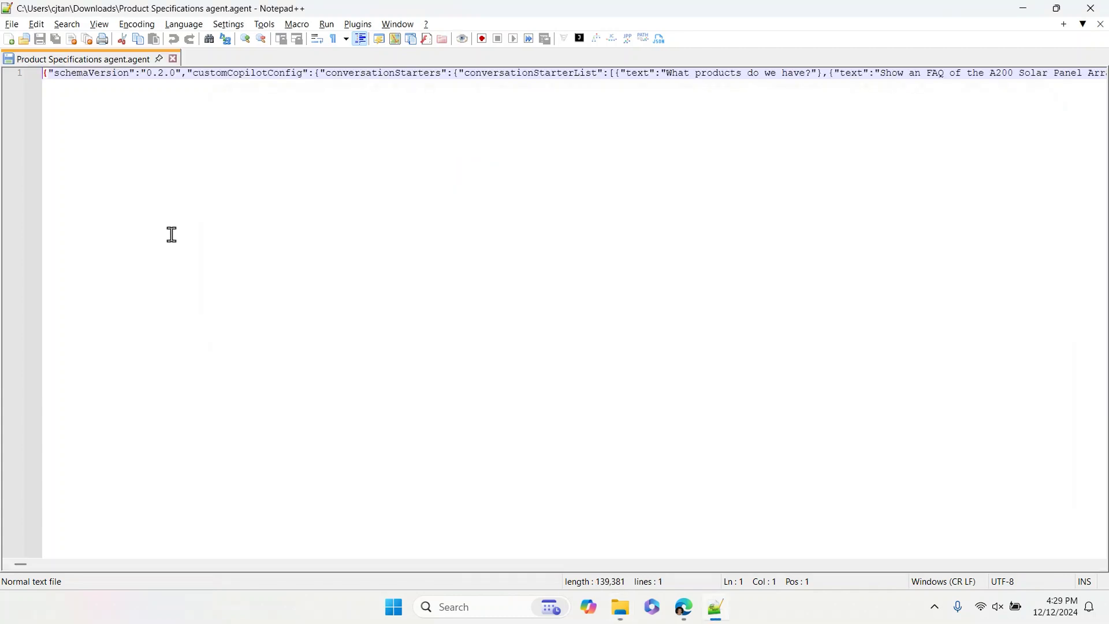
key(ctrl+alt+shift+m)
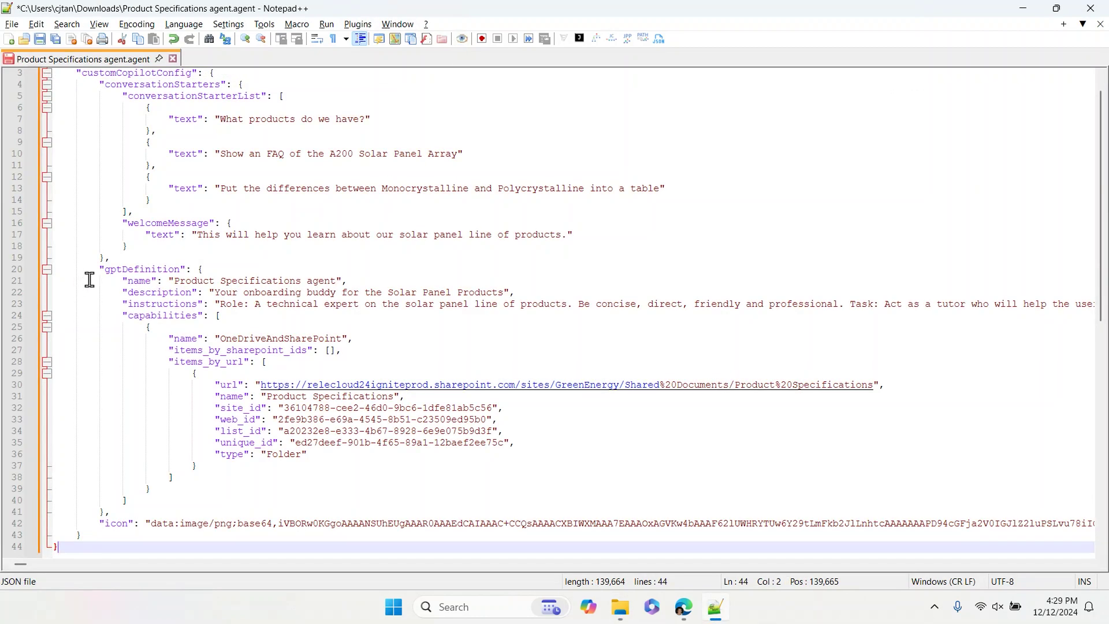
drag(95, 280, 354, 506)
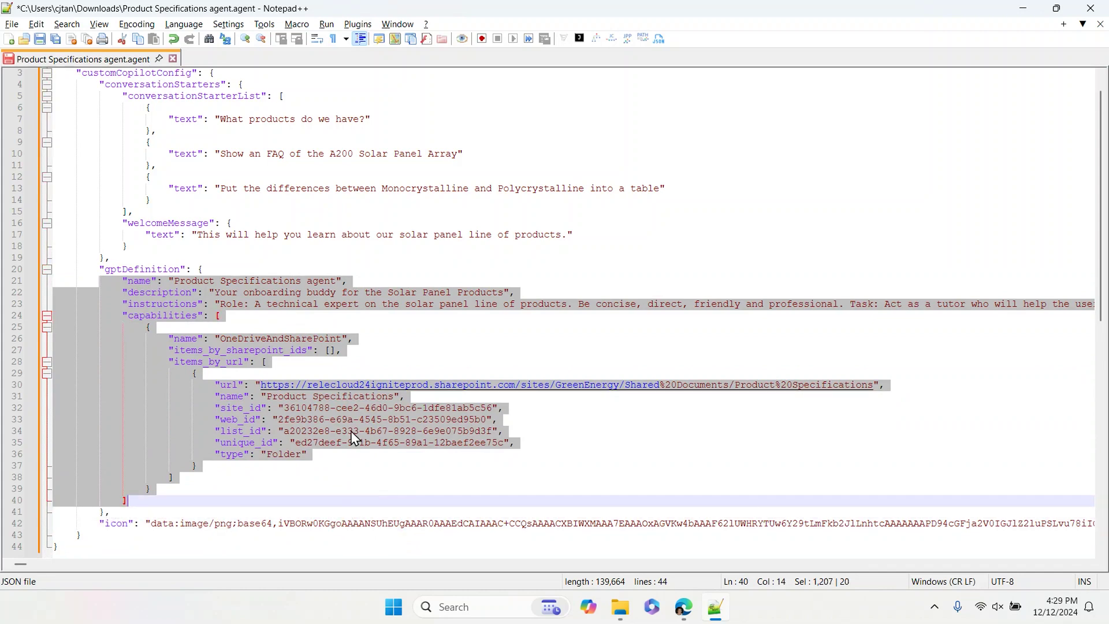
- Review the conversationStarters list and the welcome message text in the formatted file
double_click(157, 85)
drag(157, 82, 231, 212)
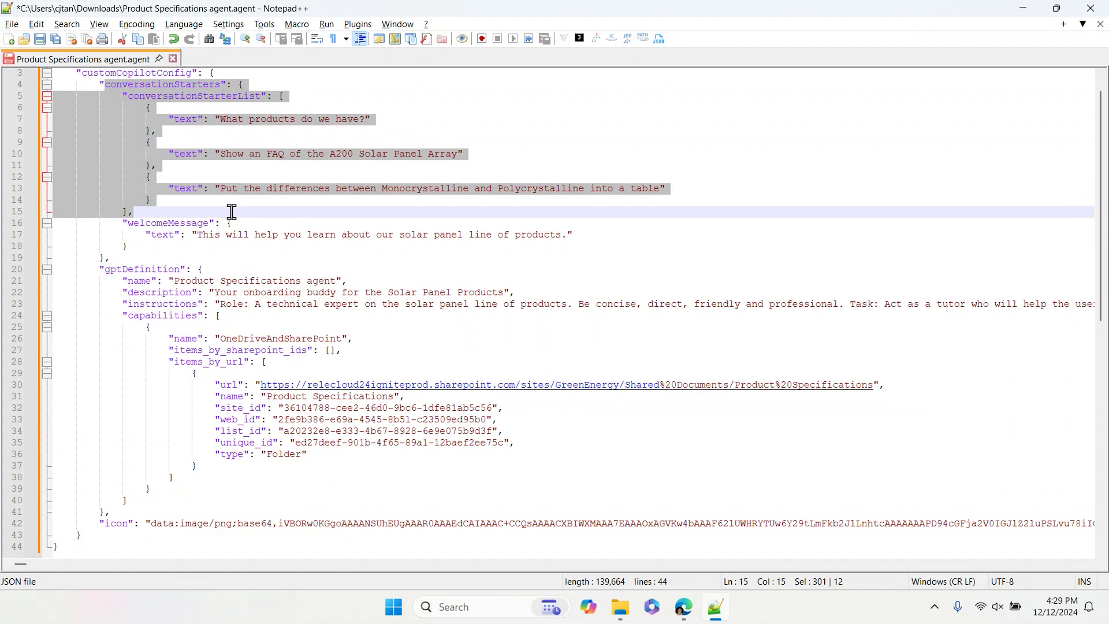
click(265, 170)
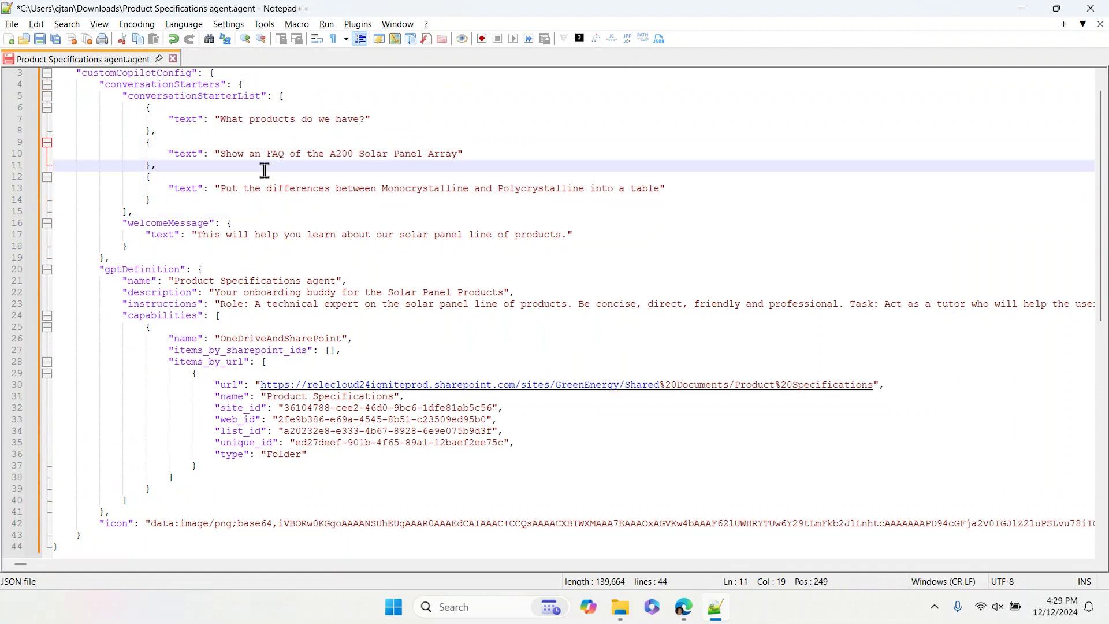
drag(193, 235, 604, 237)
click(338, 499)
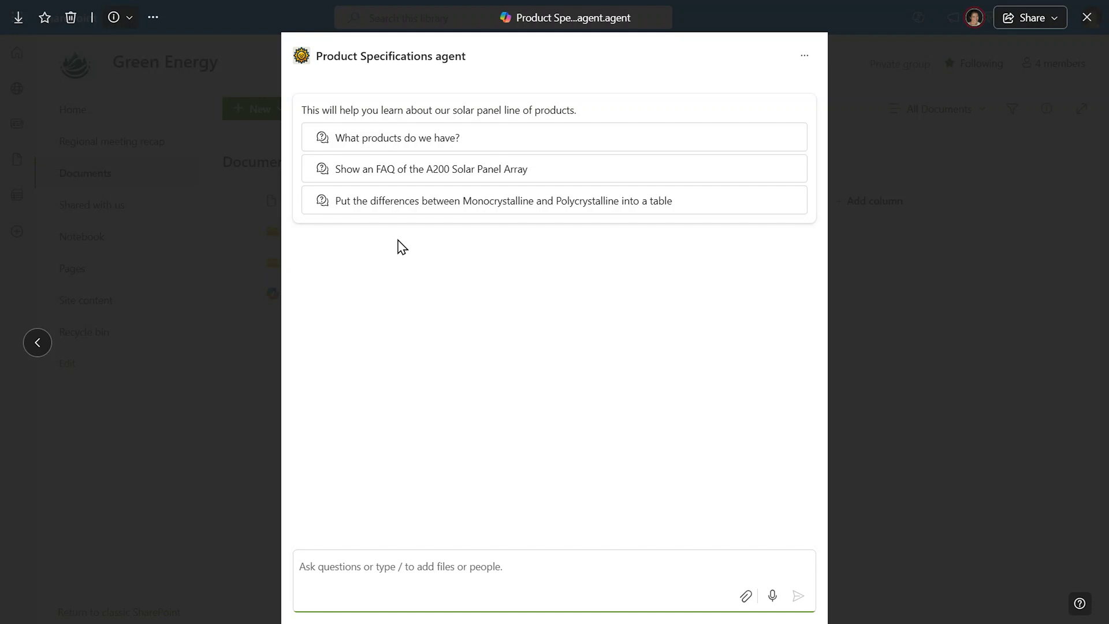
- Have the agent tabulate the differences between Monocrystalline and Polycrystalline panels, then open its Info menu
click(503, 200)
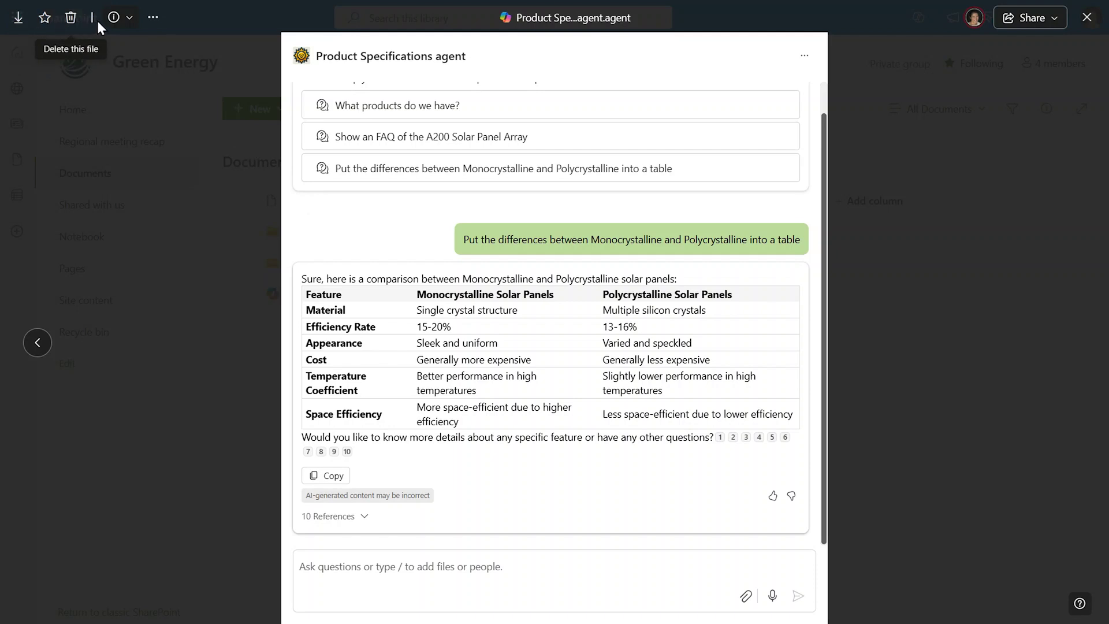
click(127, 23)
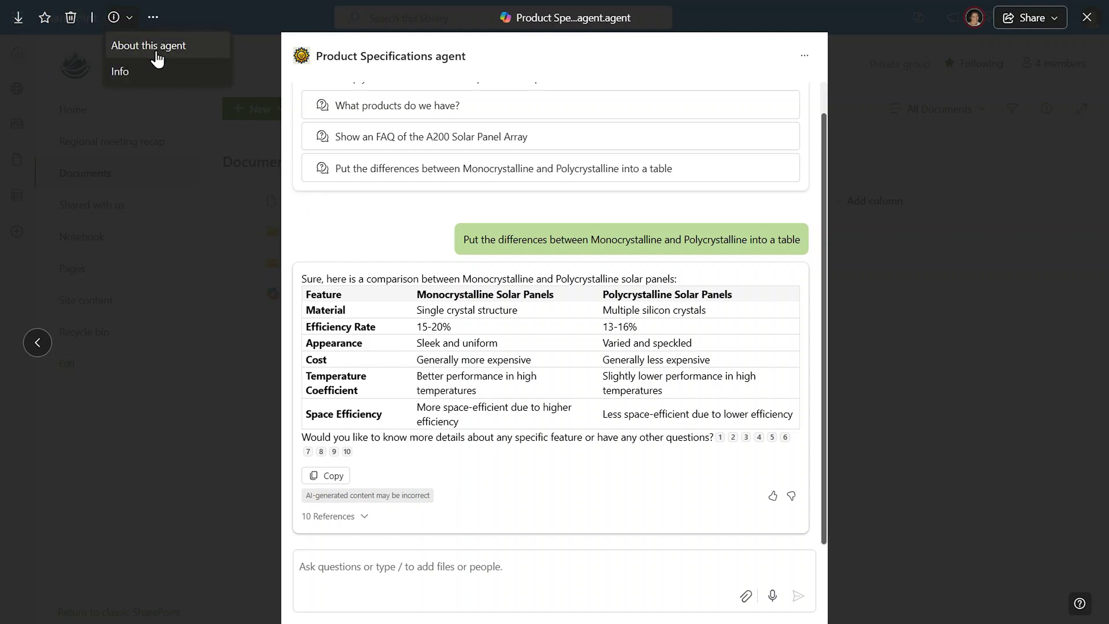
- Check the agent's About details, version history and sharing options, then close the viewer
click(163, 48)
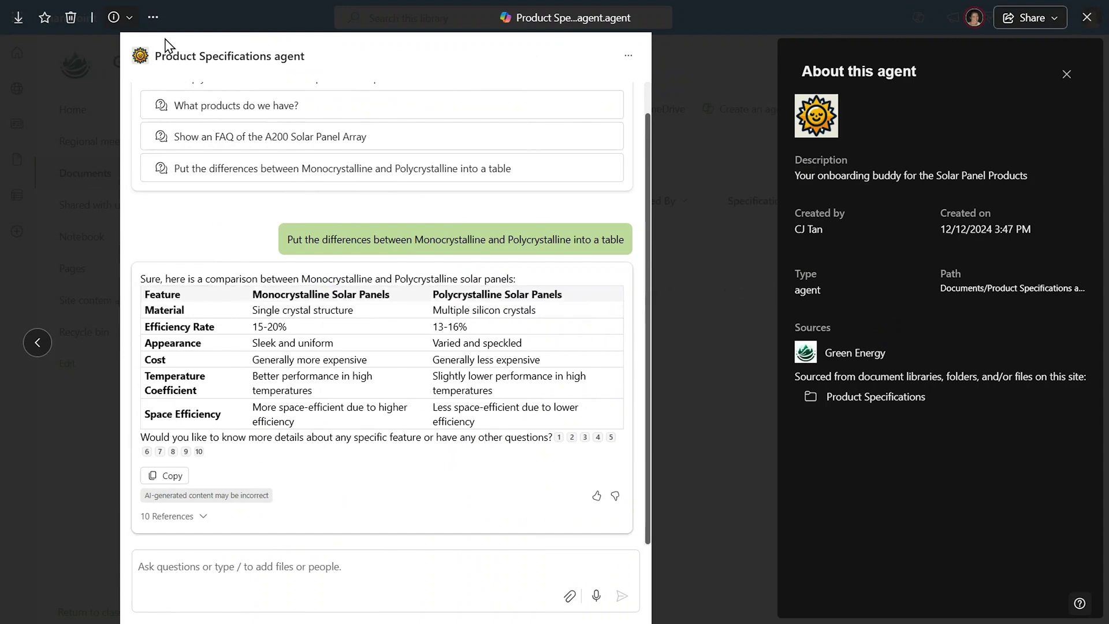
click(154, 21)
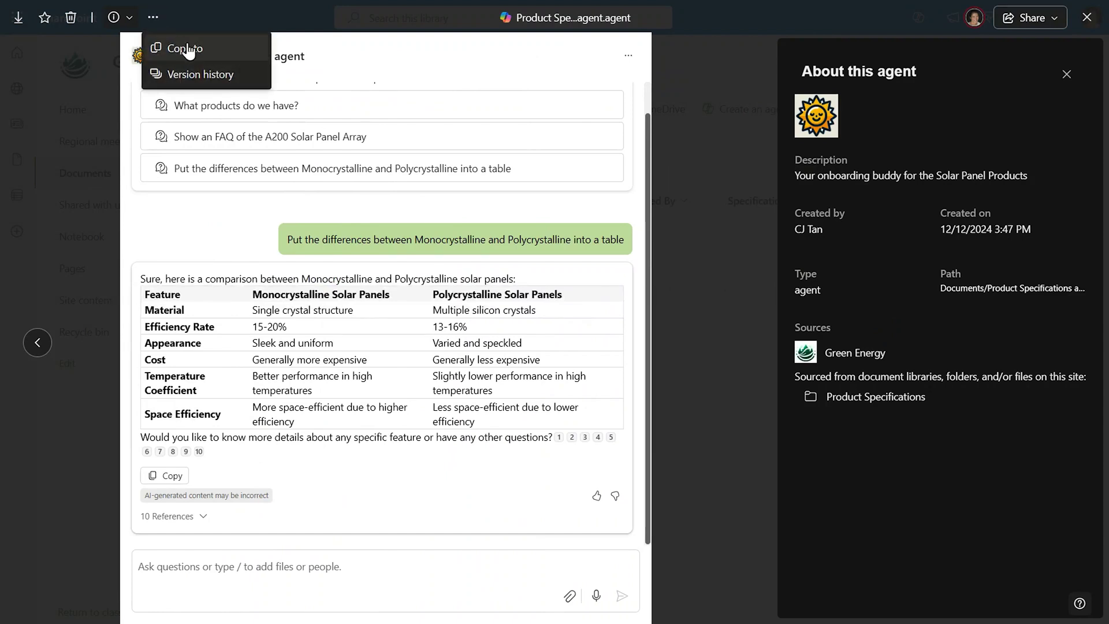
click(218, 77)
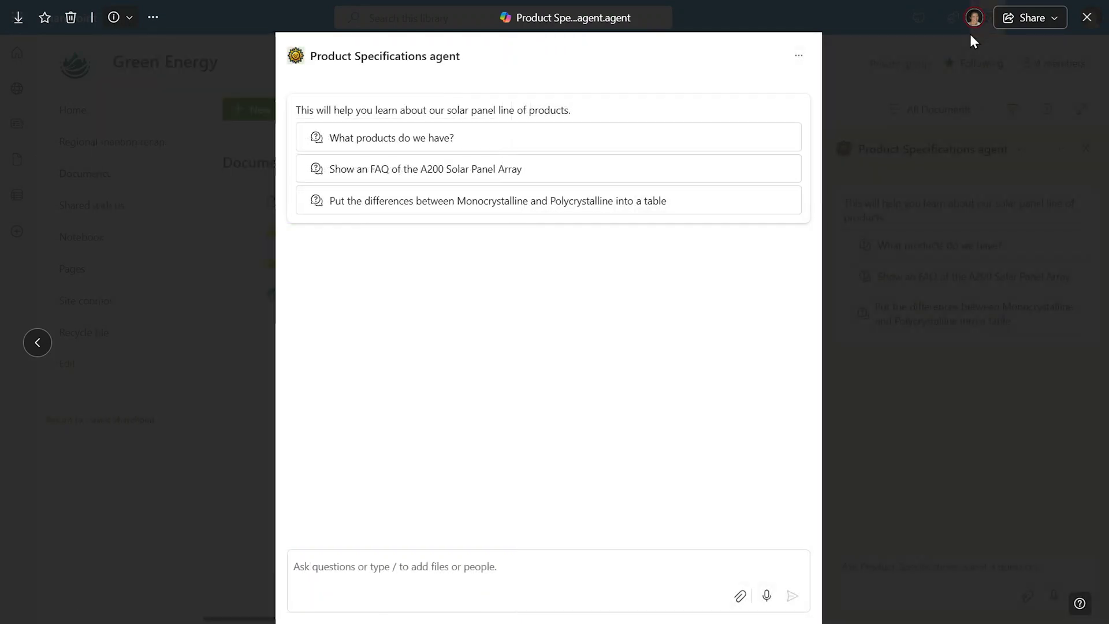
click(1027, 23)
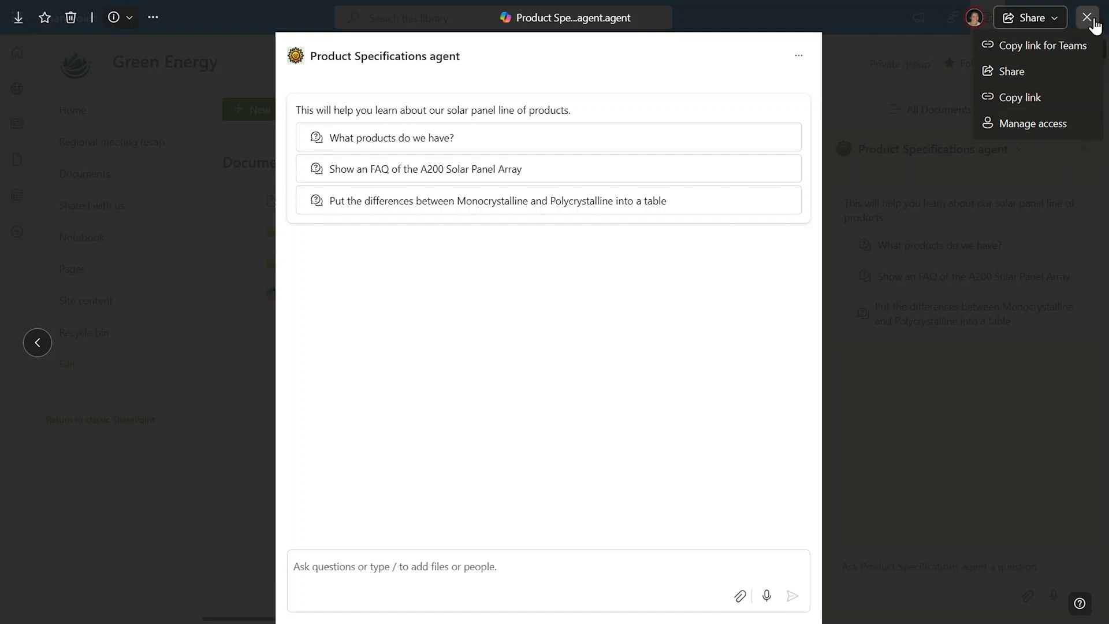
click(1087, 17)
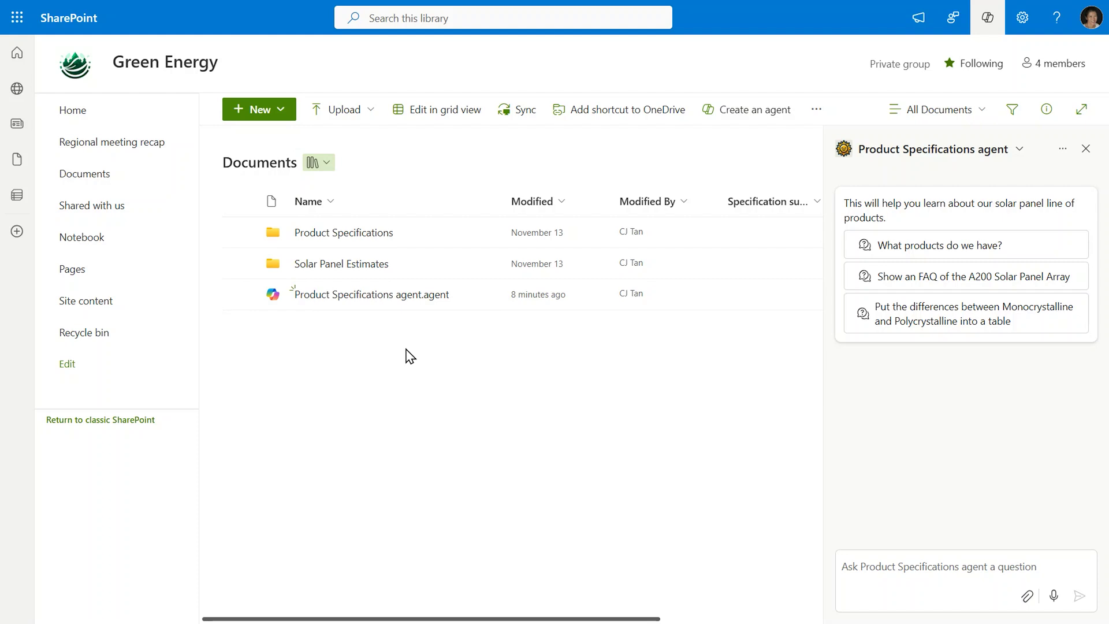
- Reopen the agent picker and bring up more options for the Product Specifications agent
click(1018, 151)
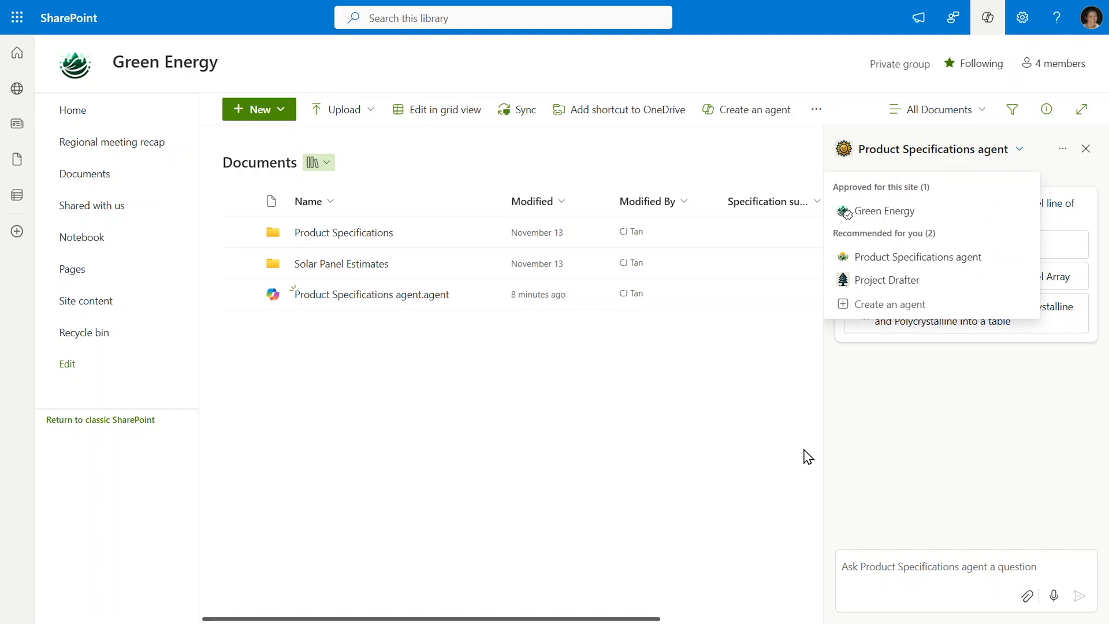
click(982, 359)
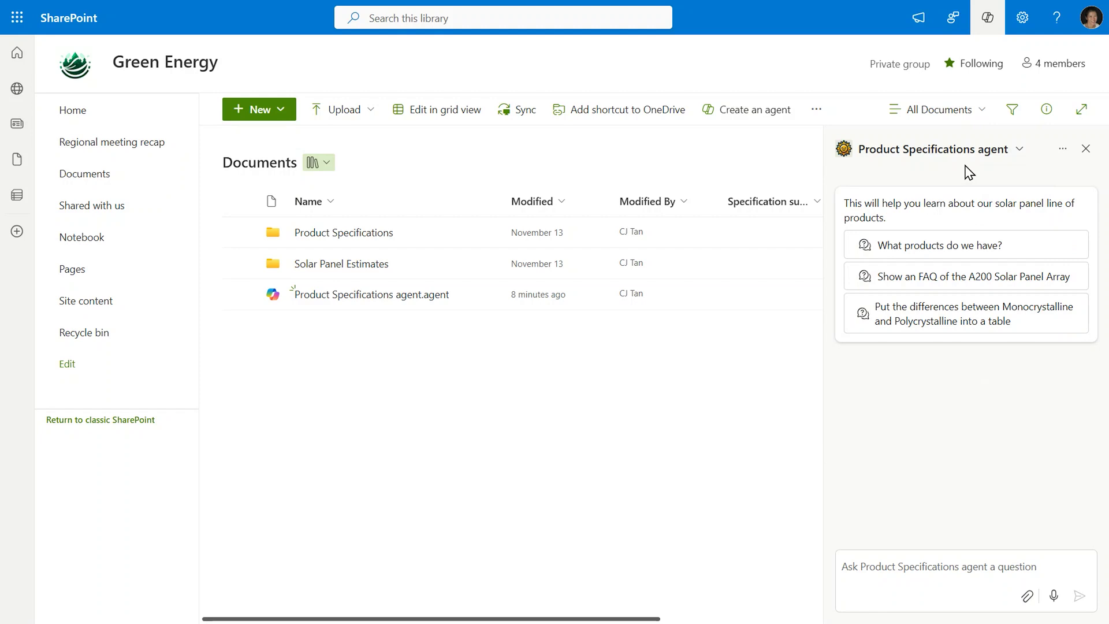
click(1019, 150)
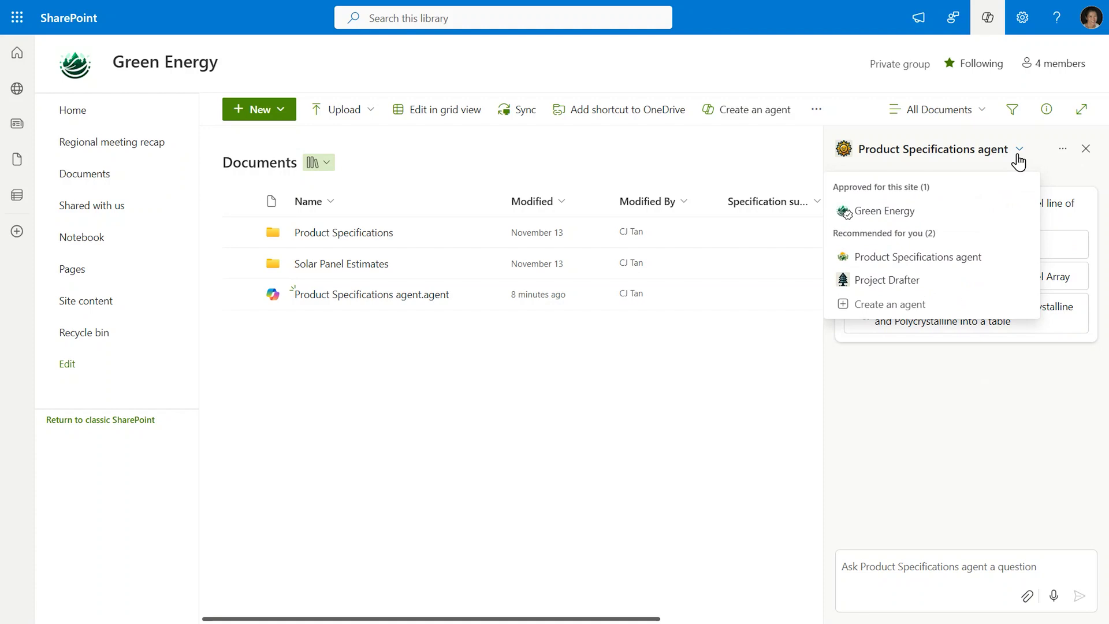
click(1061, 154)
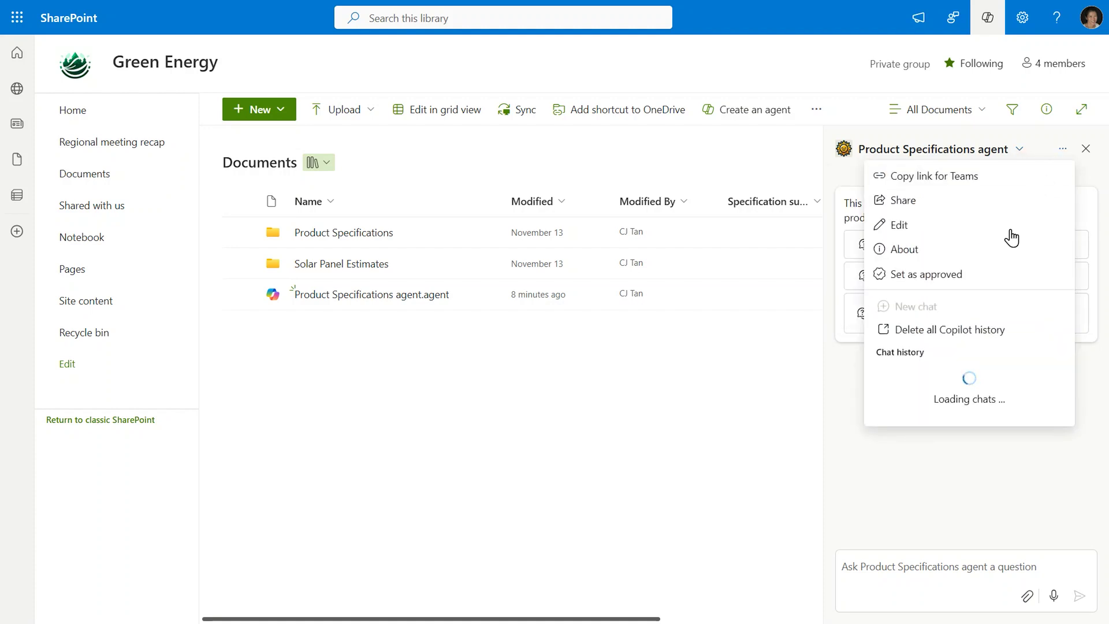
- Set the Product Specifications agent as an approved agent for the Green Energy site
click(967, 275)
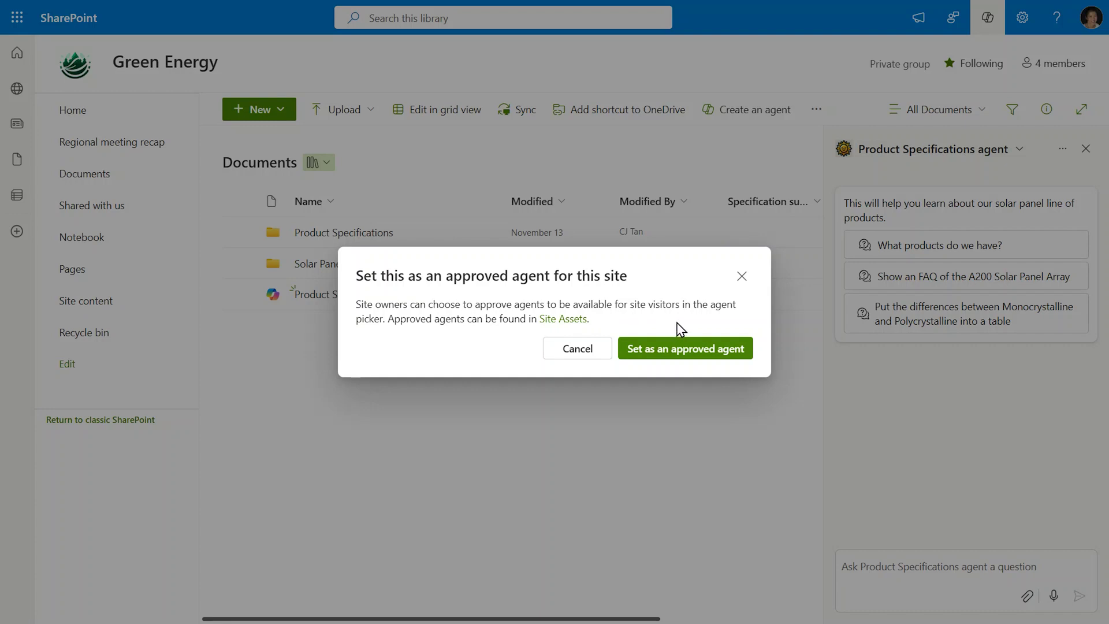
click(677, 353)
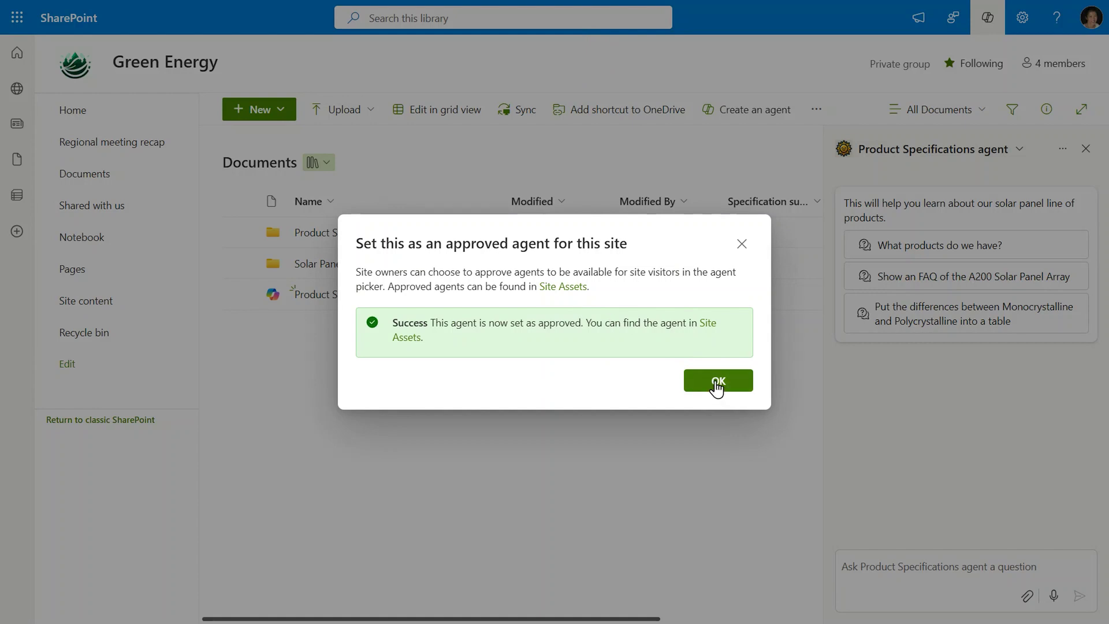
click(717, 383)
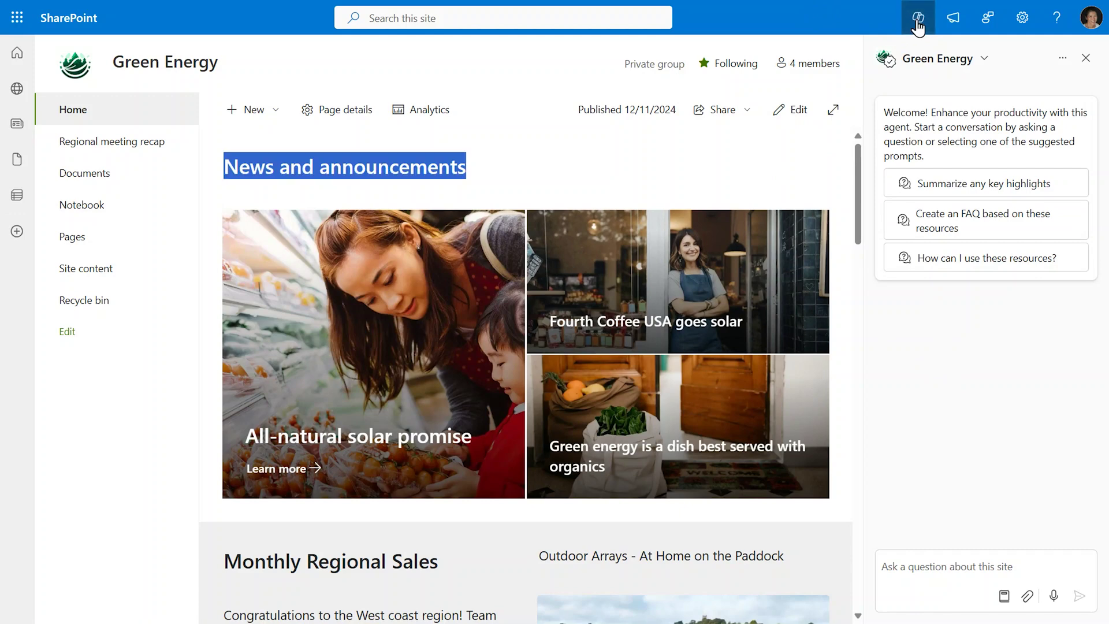
- Reopen the Copilot panel and switch it to the Product Specifications agent
click(918, 19)
click(917, 23)
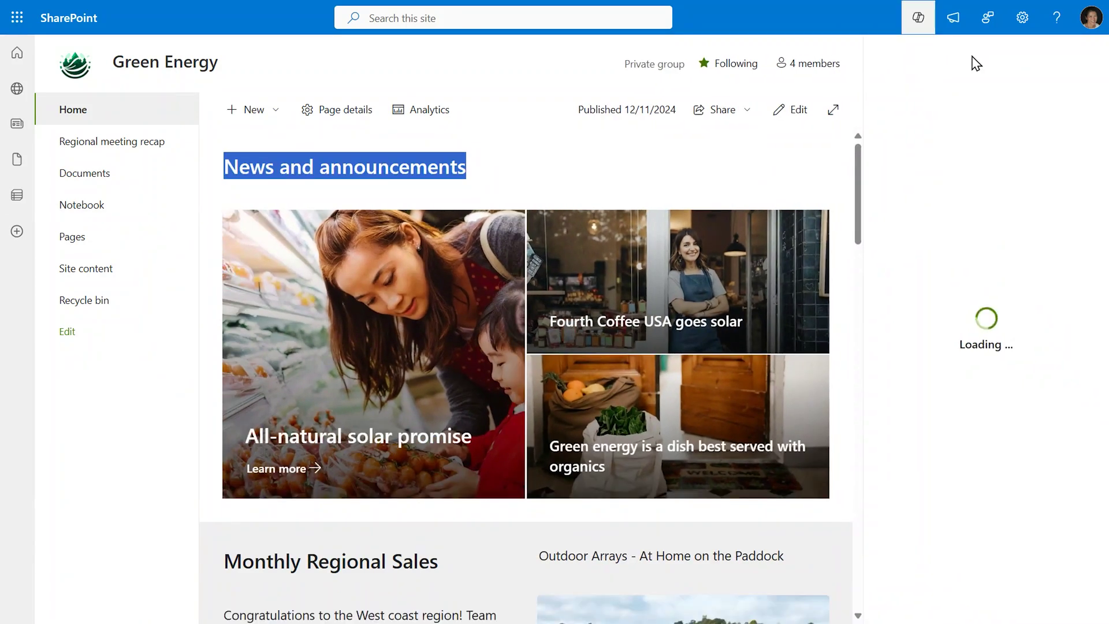
click(986, 60)
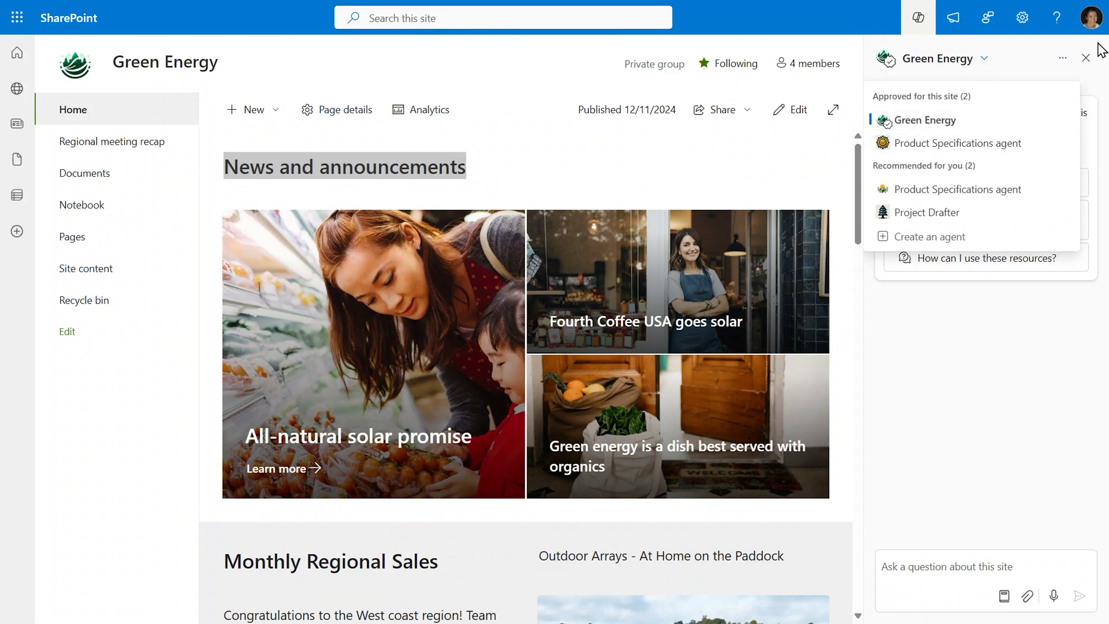
click(1016, 143)
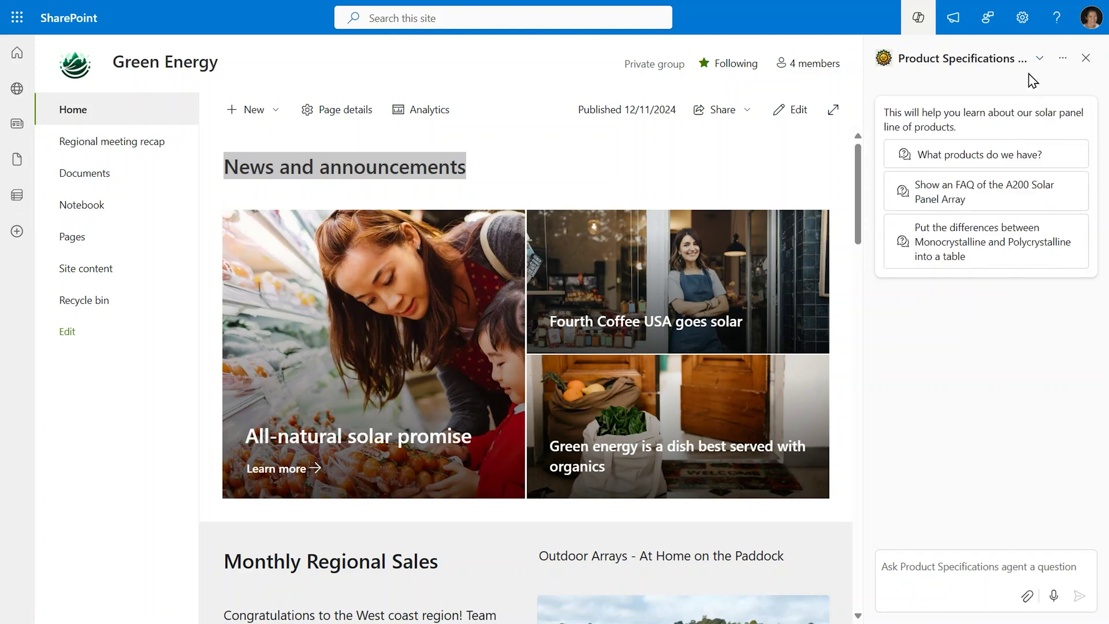
click(1064, 60)
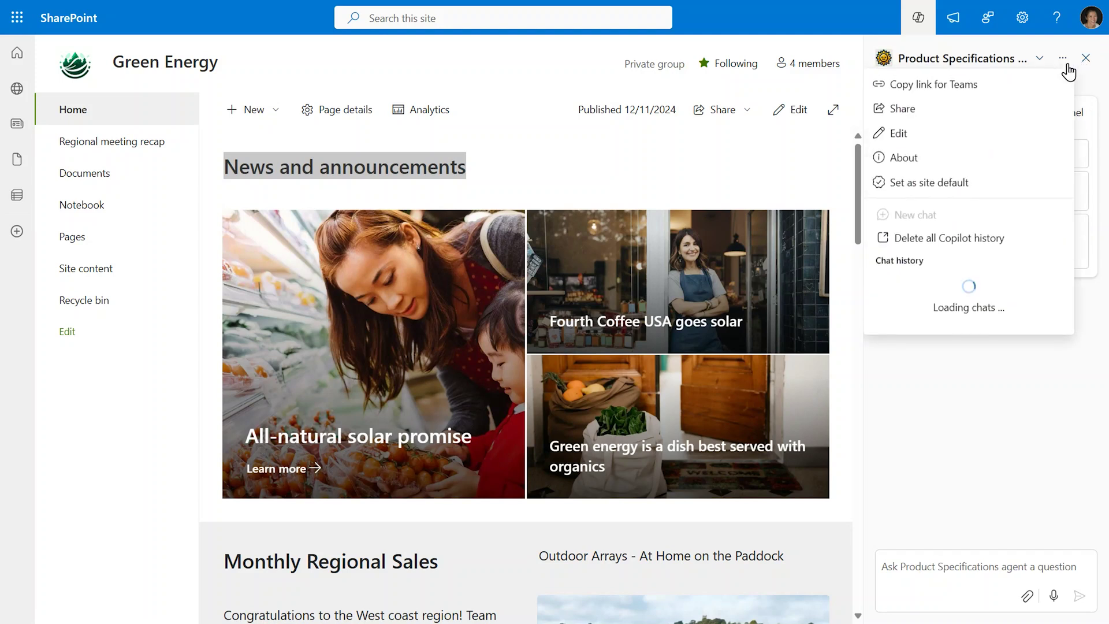
- Set the Product Specifications agent as the site default and check it in the agent list
click(951, 183)
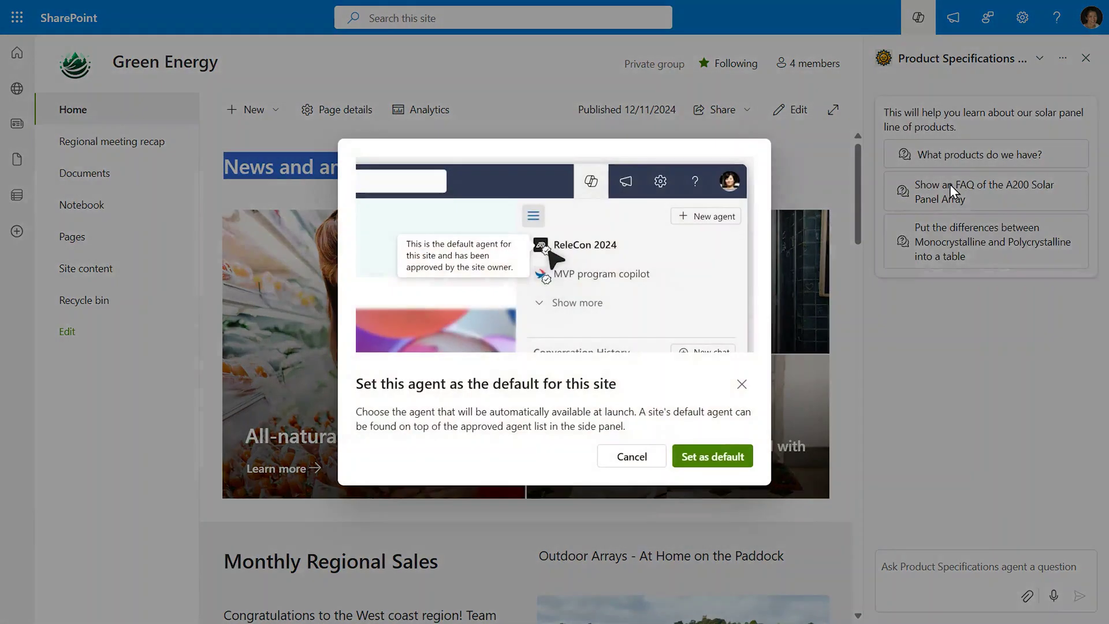
click(714, 459)
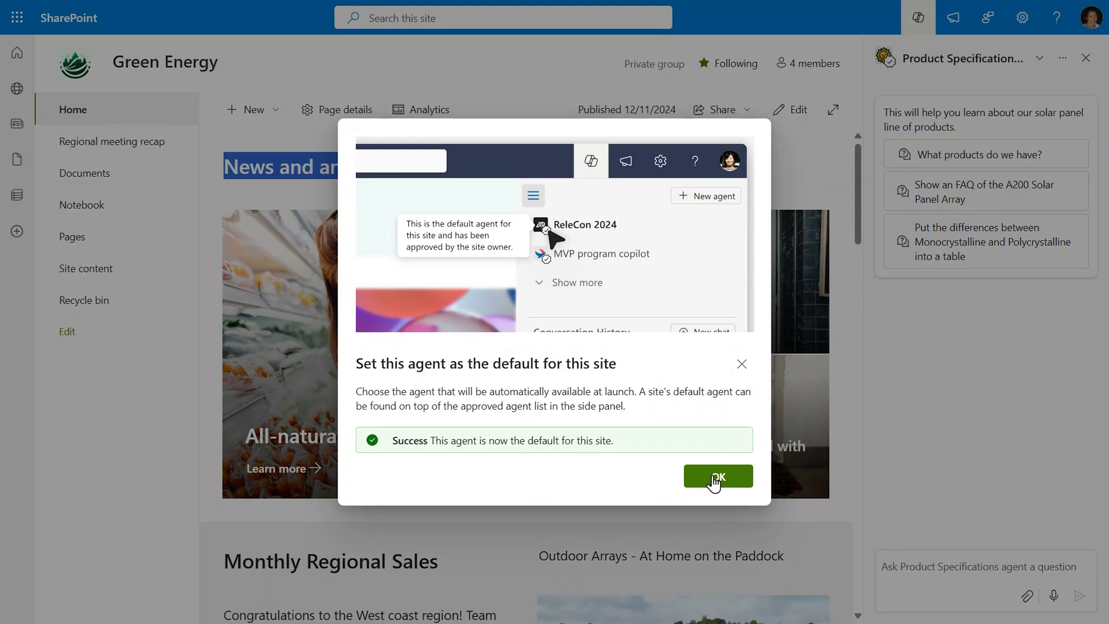
click(713, 473)
click(1039, 59)
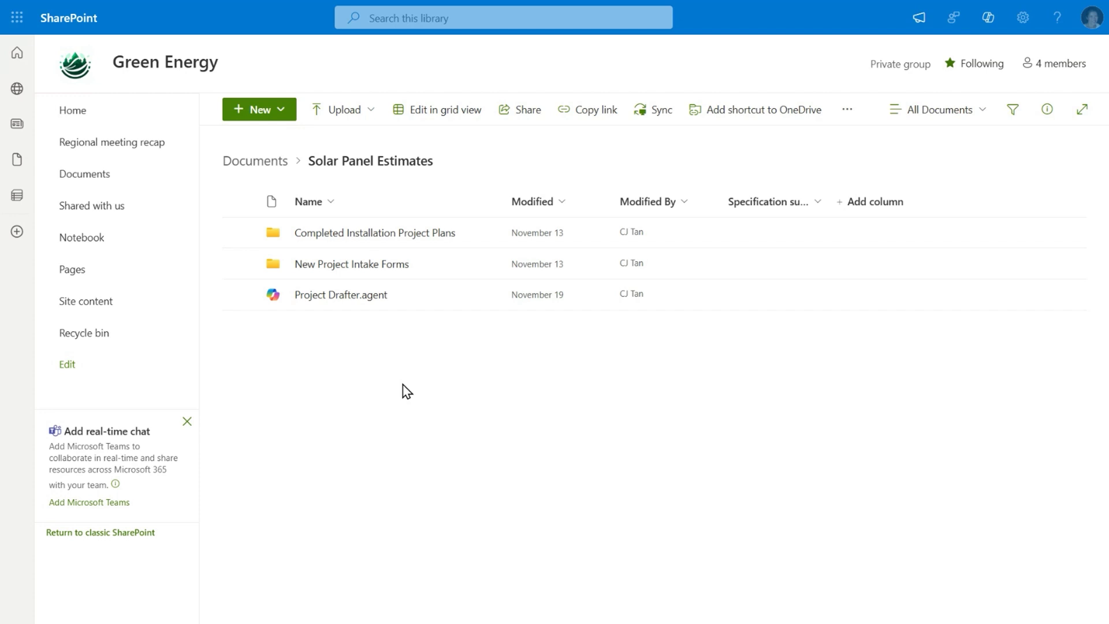
- Open Project Drafter.agent for editing and review its Sources and Behavior settings, enlarging the Instructions box
click(317, 298)
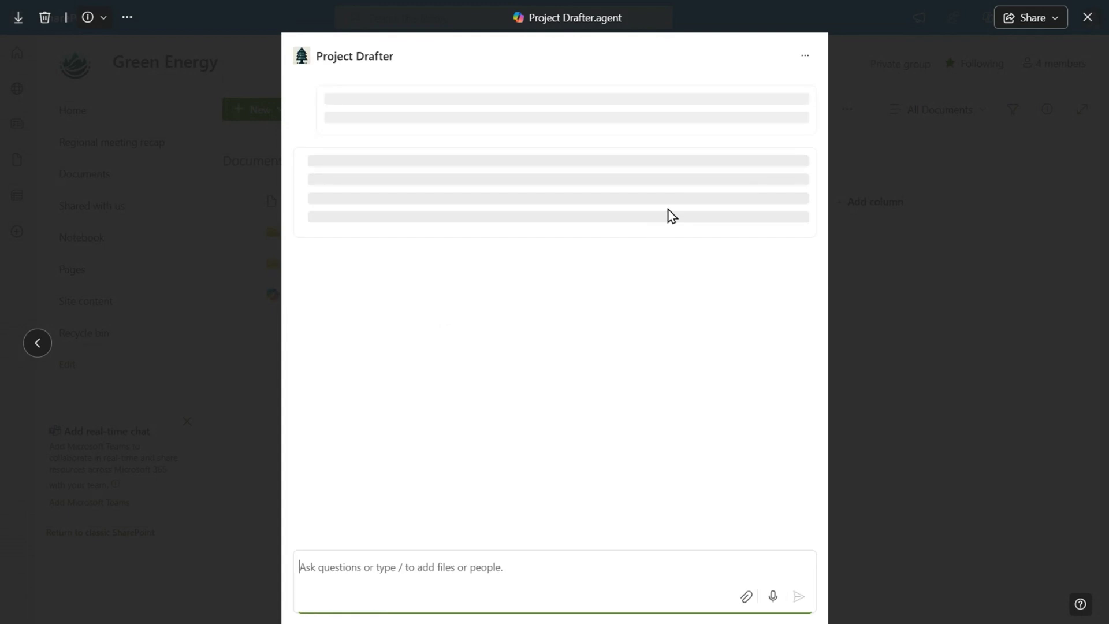
click(805, 56)
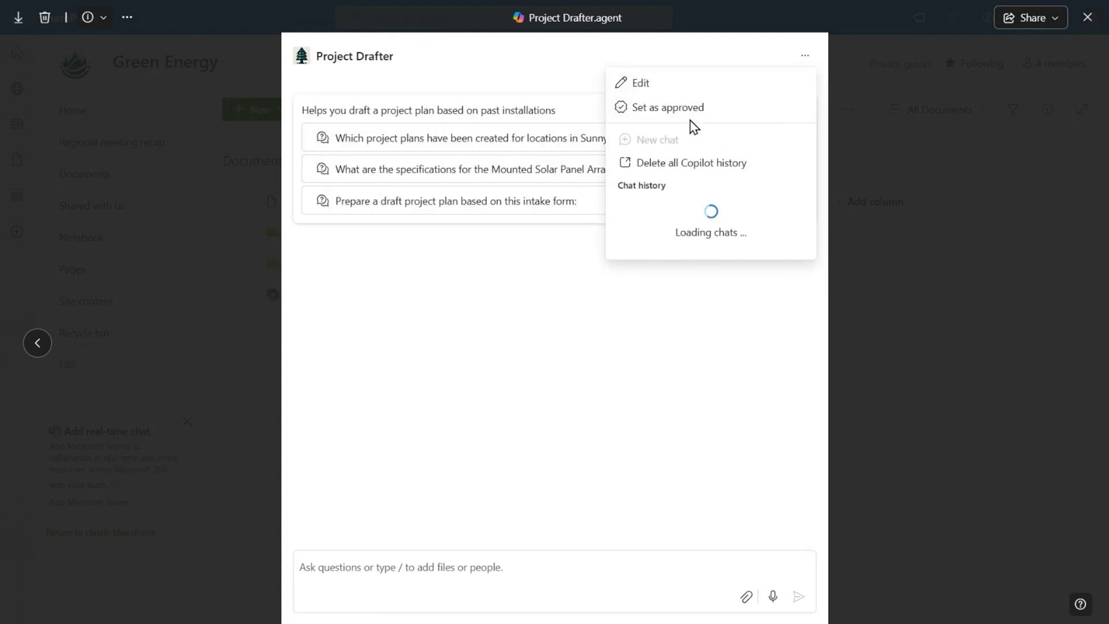
click(667, 86)
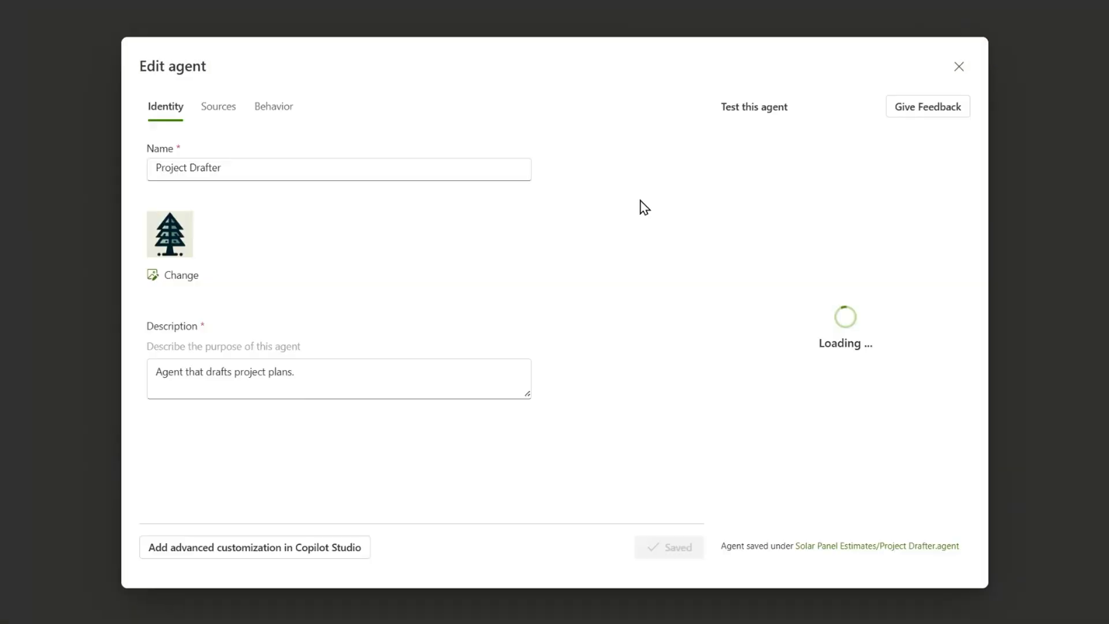
click(223, 116)
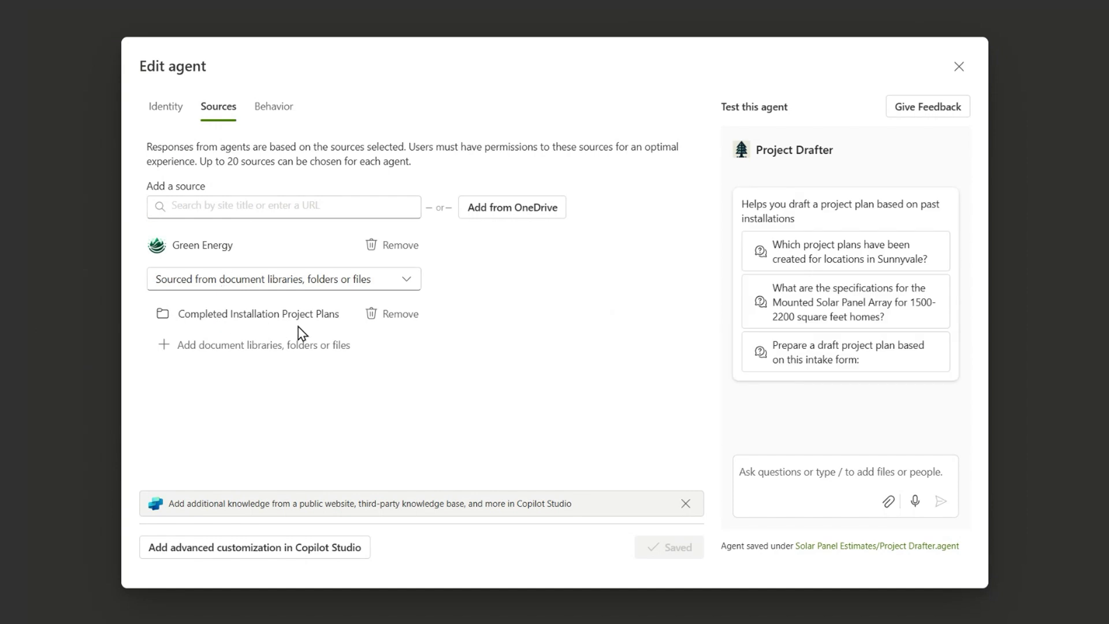
click(293, 110)
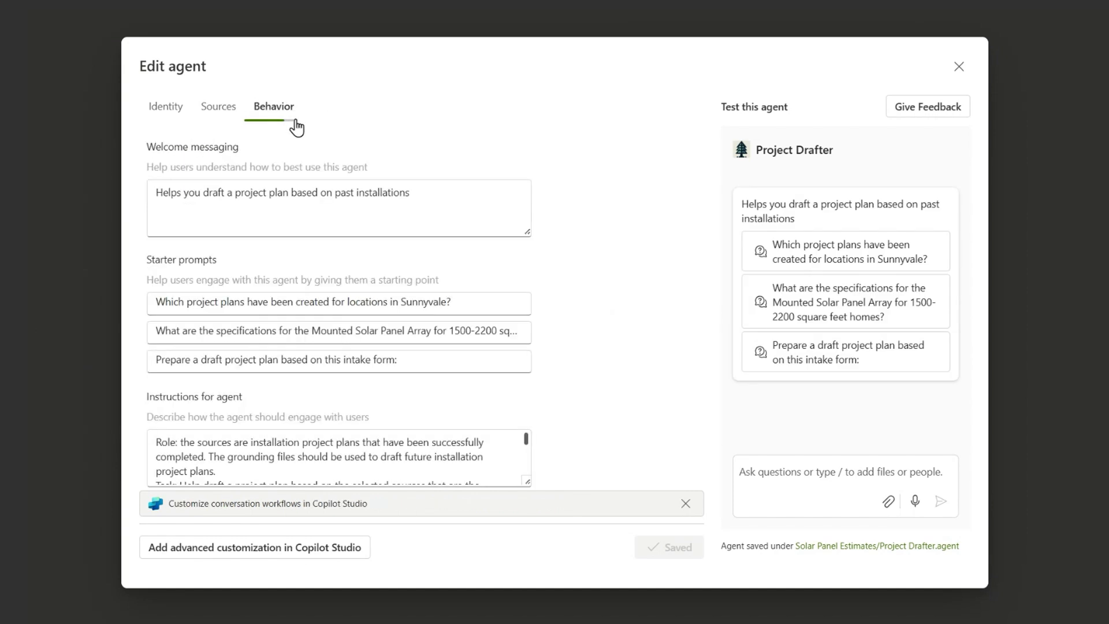
drag(525, 479, 544, 587)
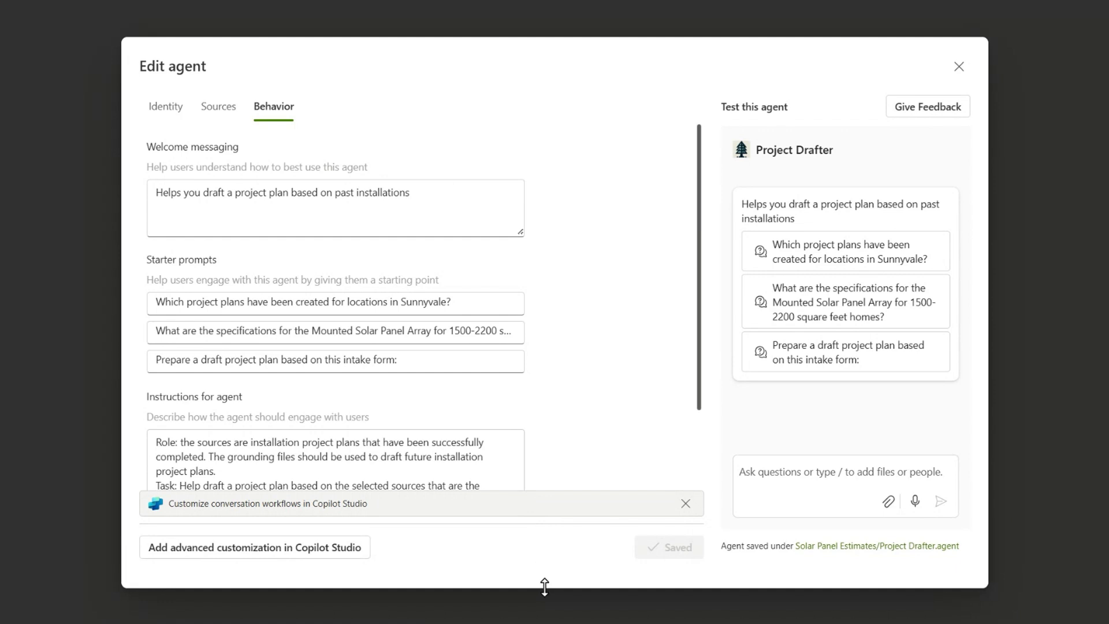
scroll(606, 428, down, 2)
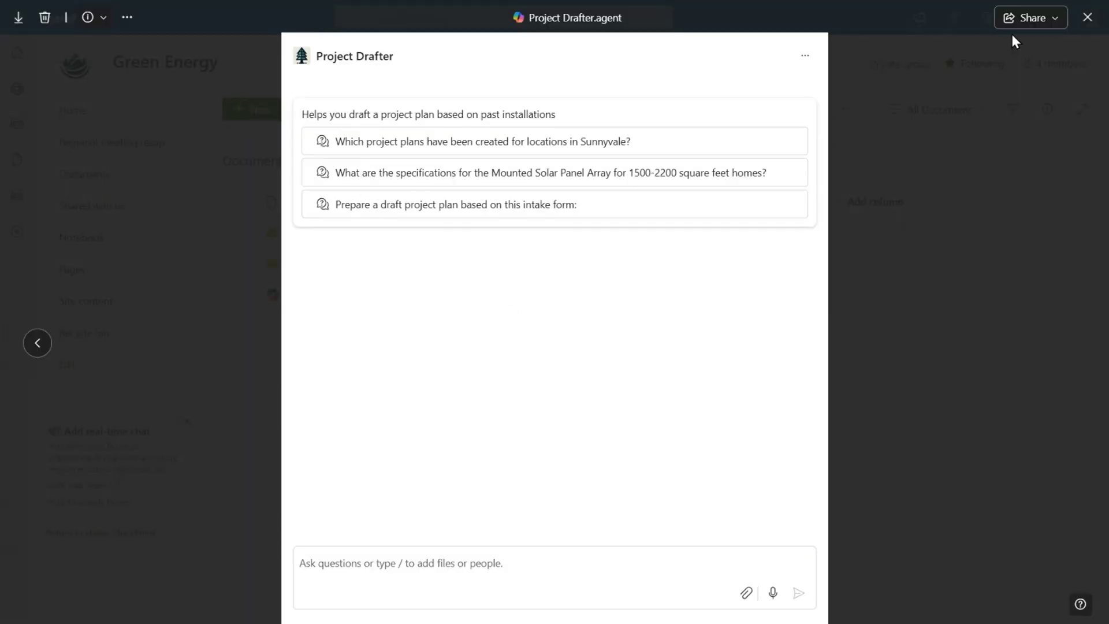
- Copy a Teams link to the Project Drafter agent from the Share menu
click(1039, 22)
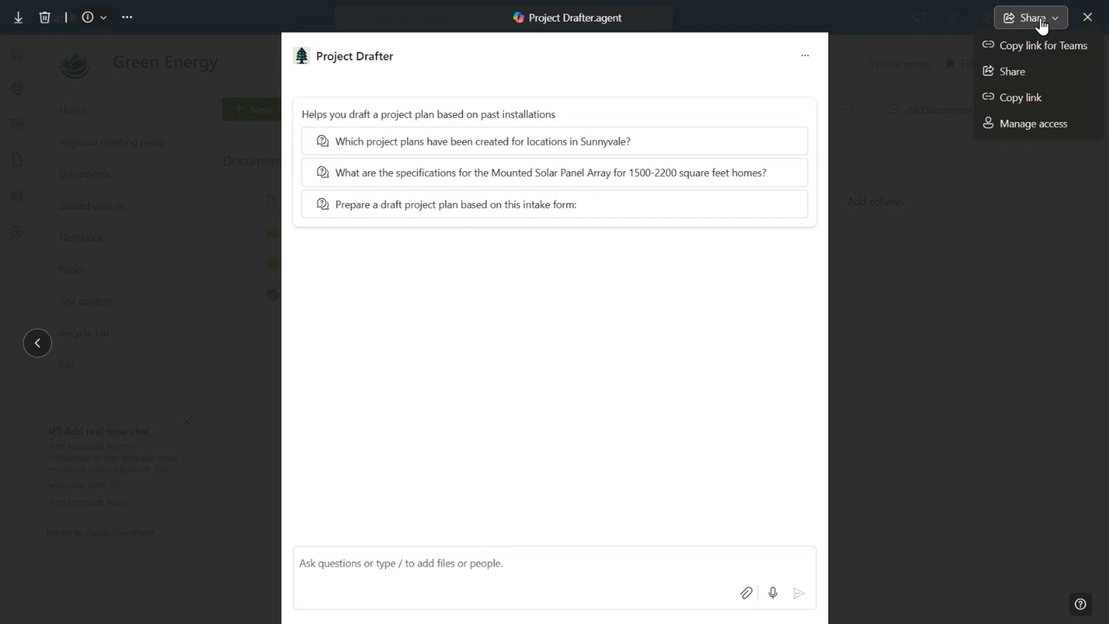
click(1032, 46)
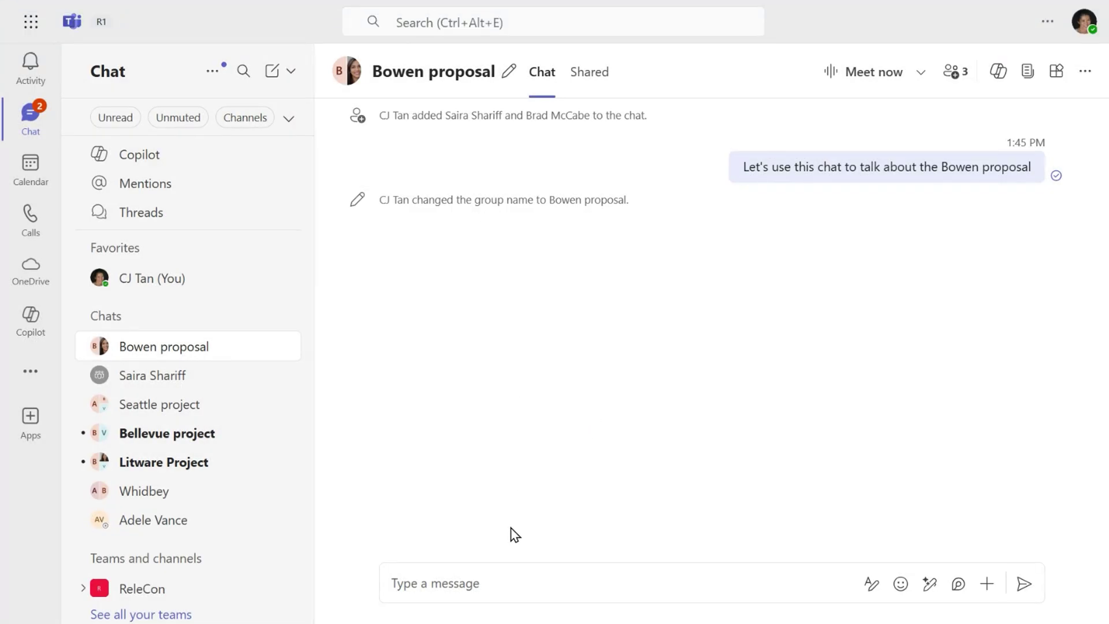
- Post the Project Drafter link in the Bowen proposal chat and add the agent to the chat
click(534, 588)
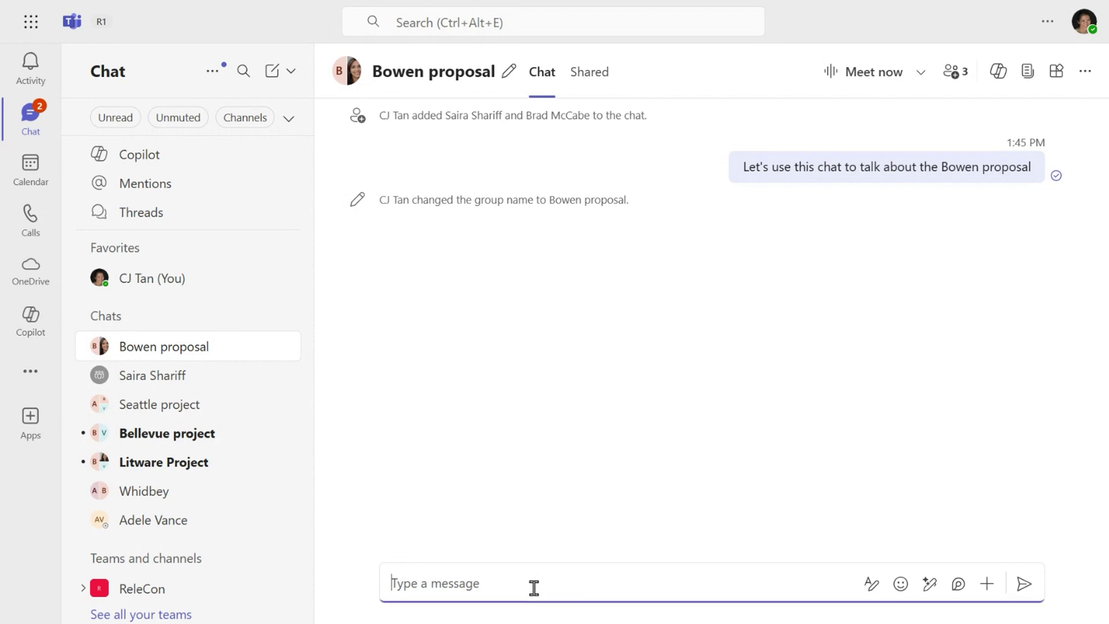
text(We can check the specifications while we build our proposal Project Drafter)
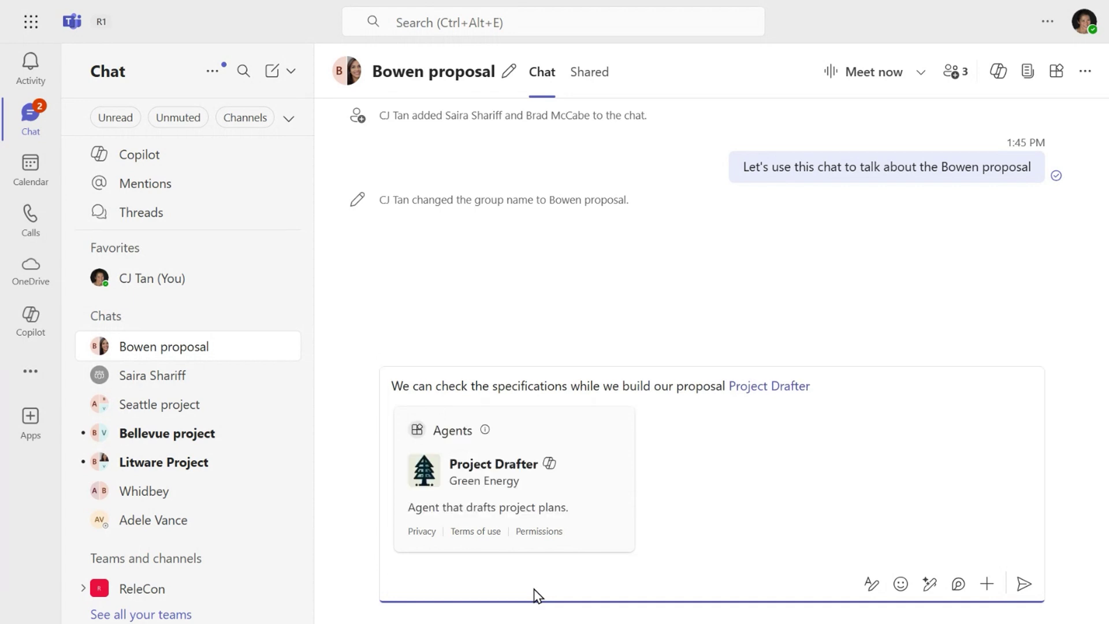
key(Return)
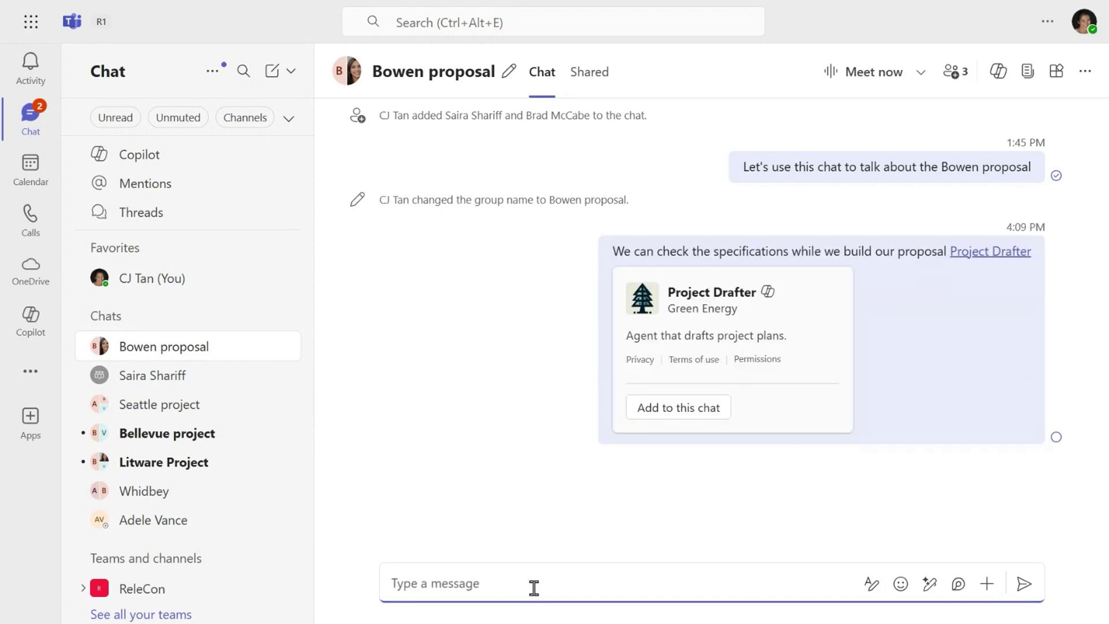
click(685, 421)
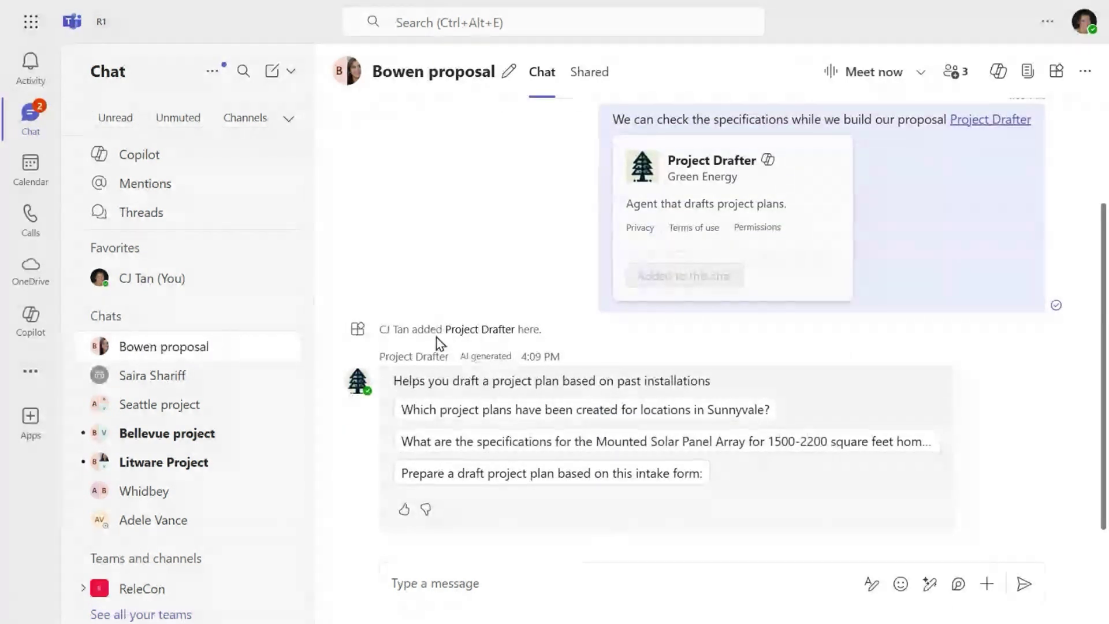
click(447, 584)
text(@)
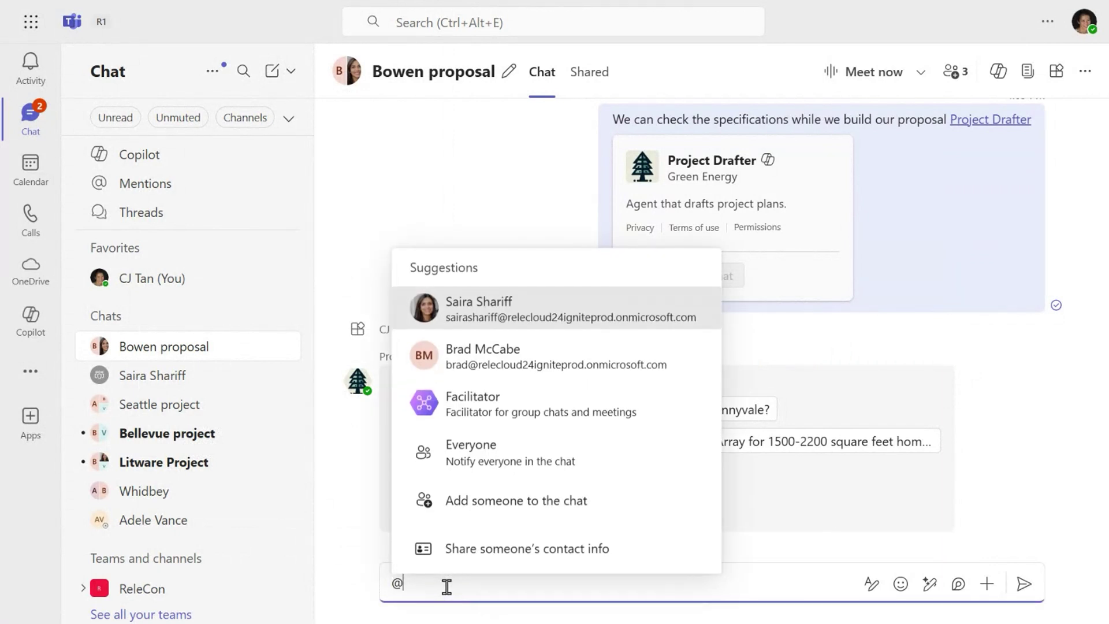
text(p)
key(Return)
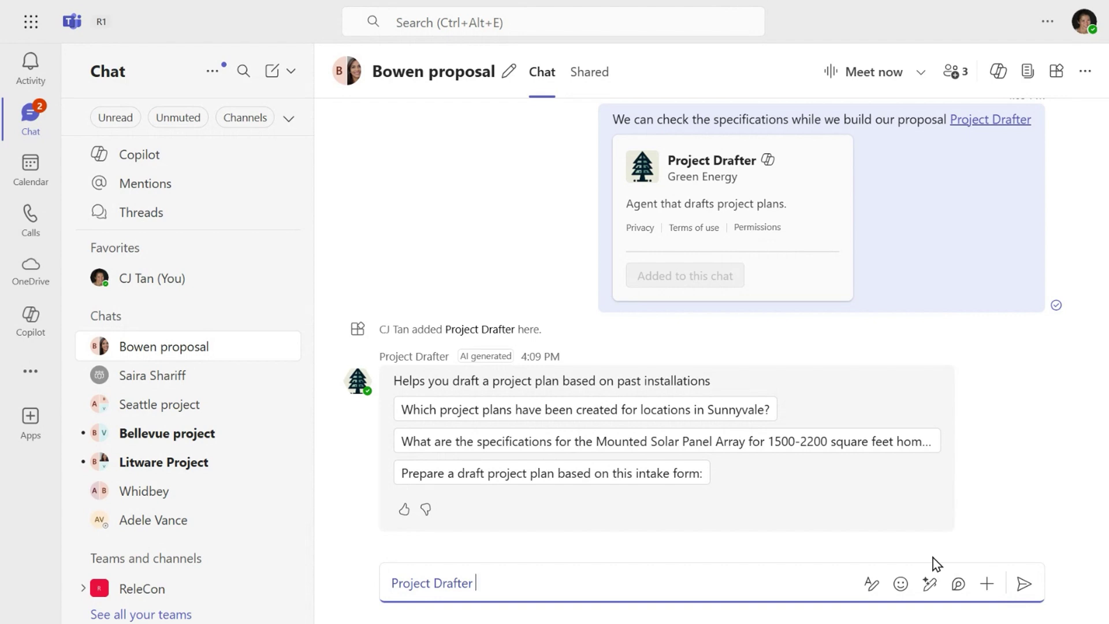
text(Which project plans have been created for locations in Sunnyvale?)
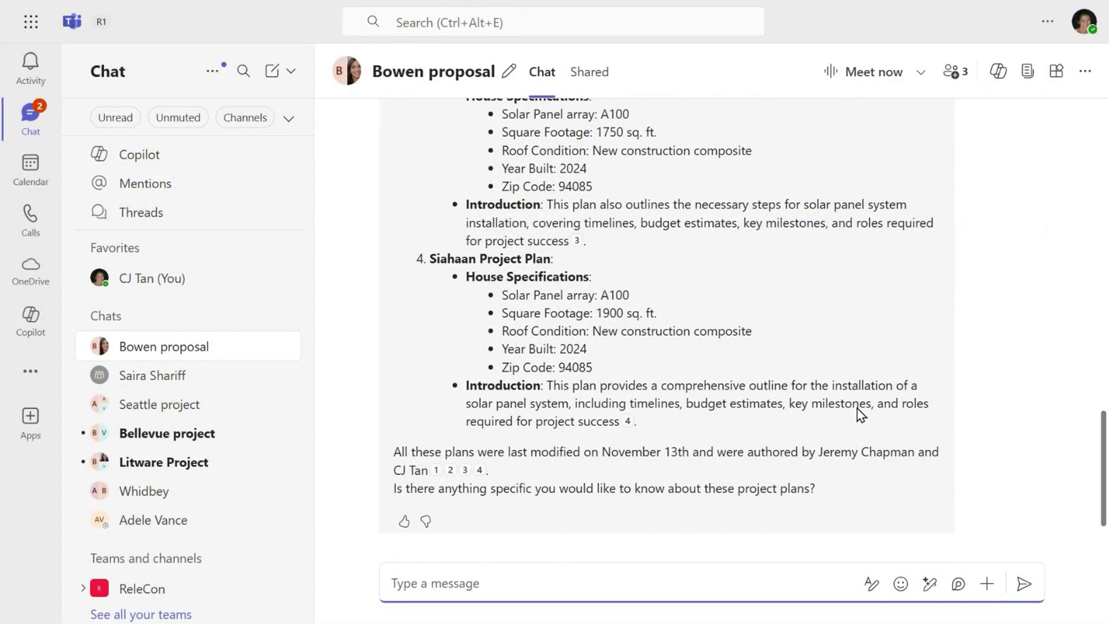
scroll(861, 411, up, 9)
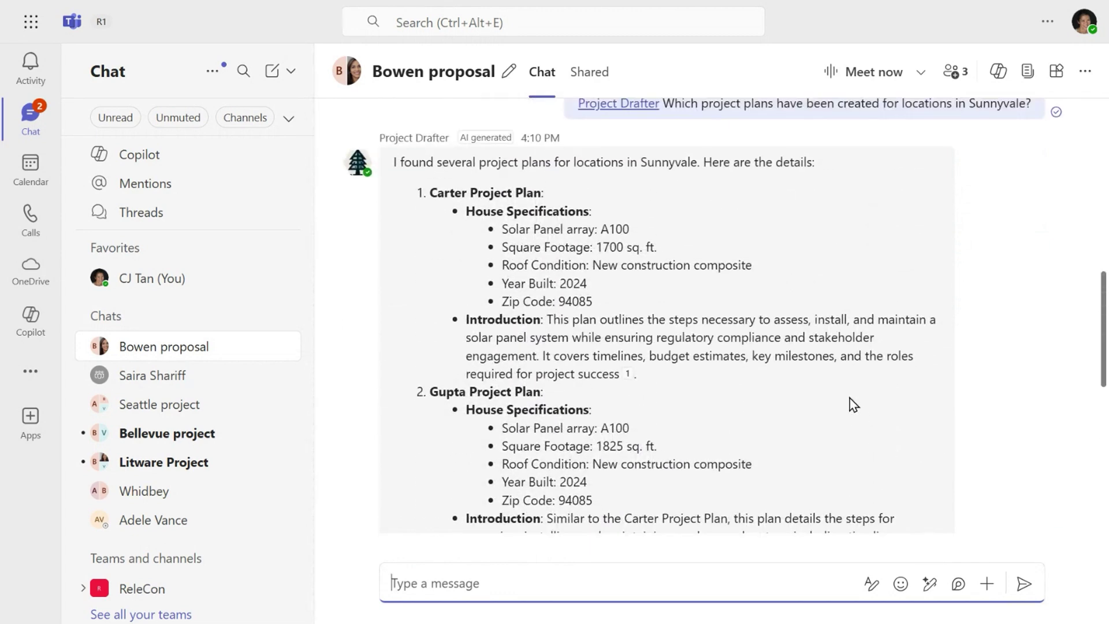
scroll(698, 254, down, 7)
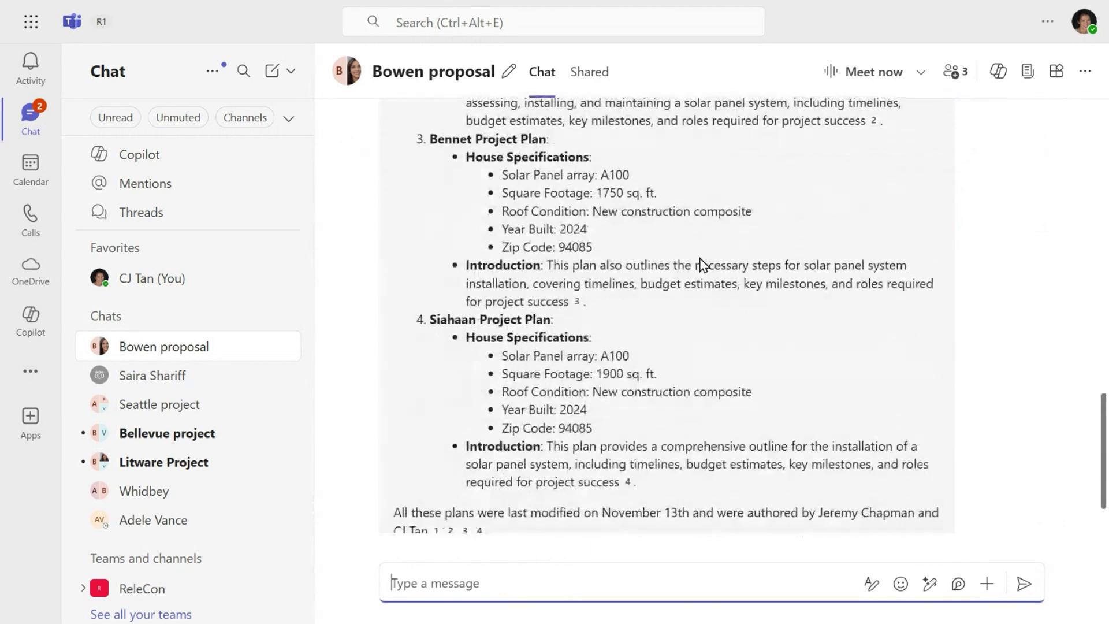
scroll(701, 265, down, 2)
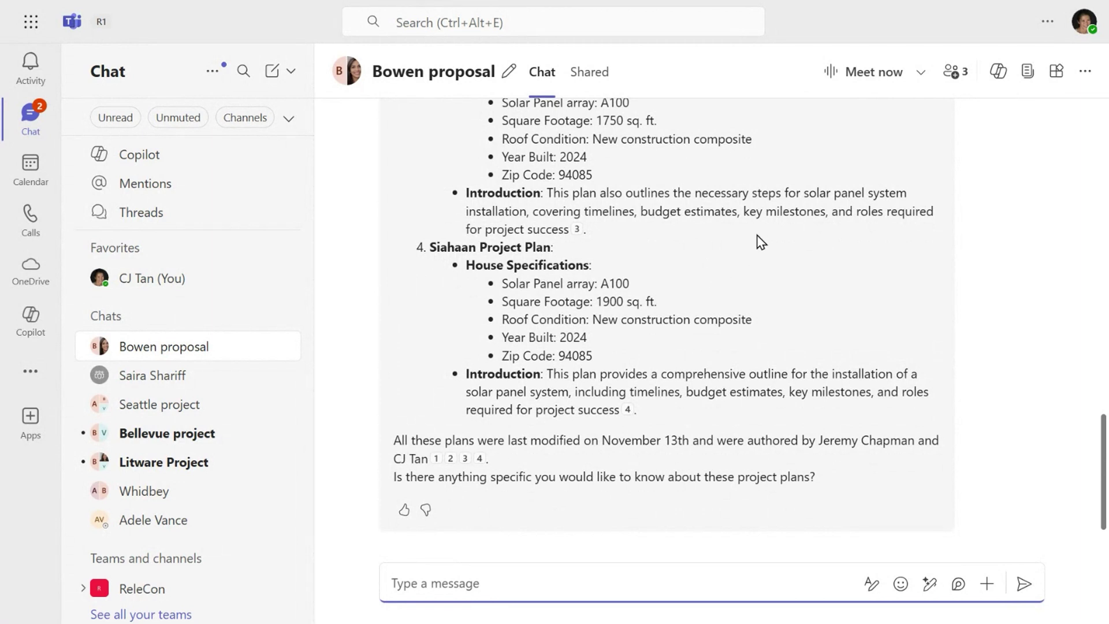
- Add the new colleague to the Bowen proposal chat with 'Don't include chat history' kept
click(960, 84)
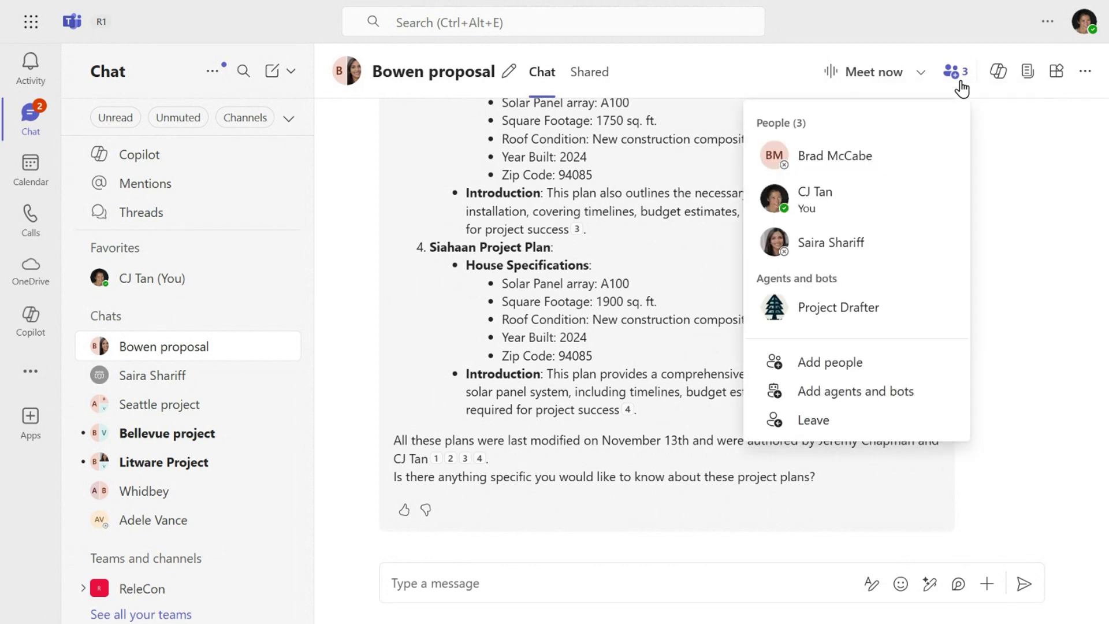
click(849, 382)
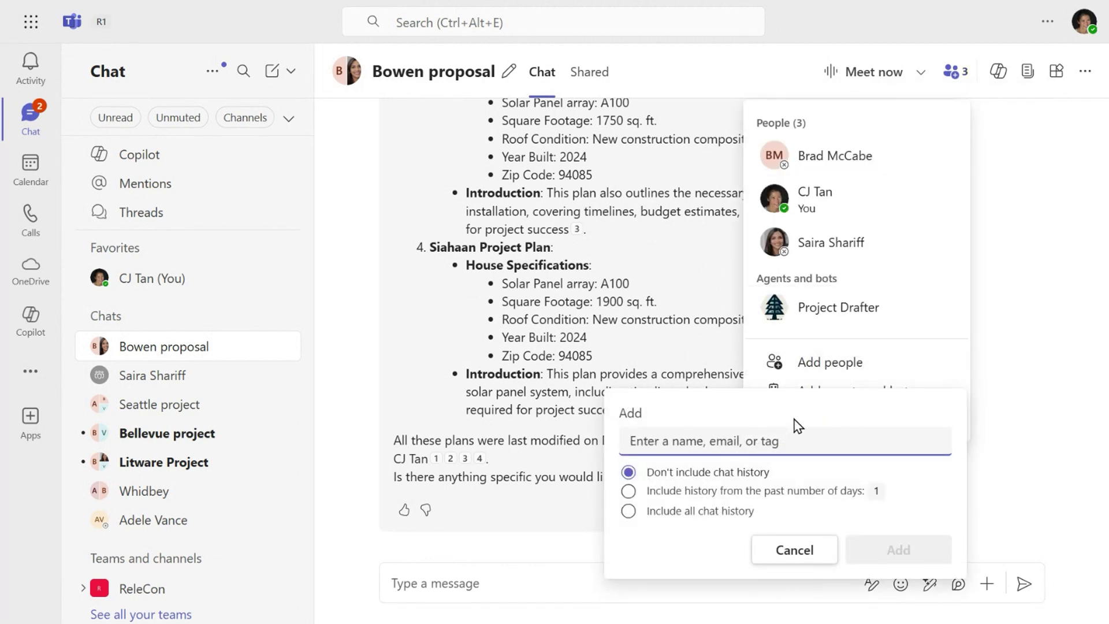
text(rolf)
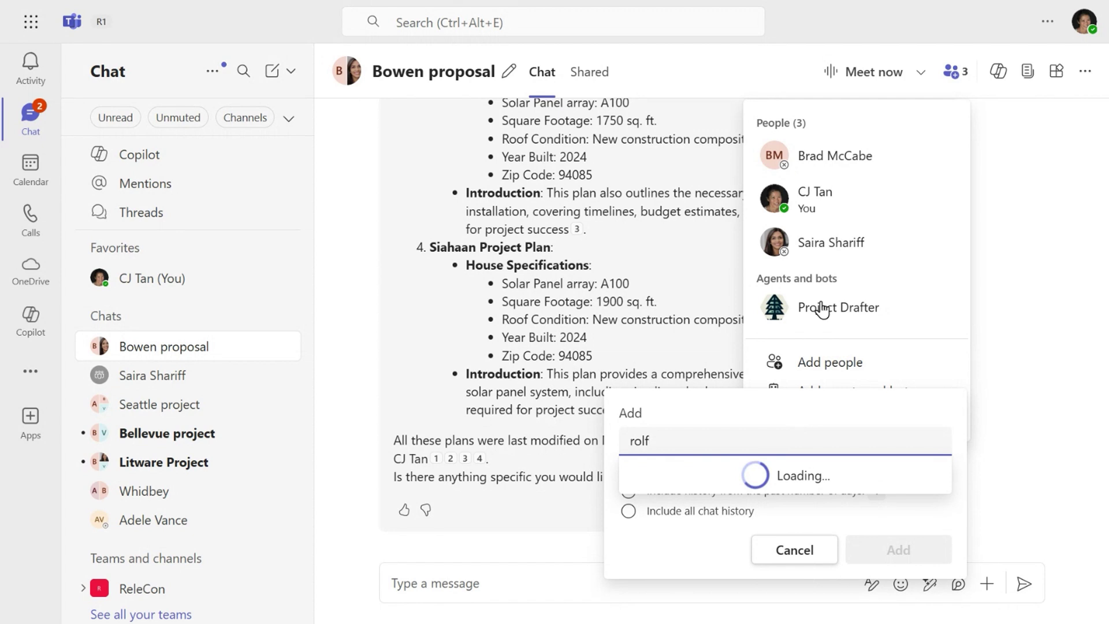
click(704, 483)
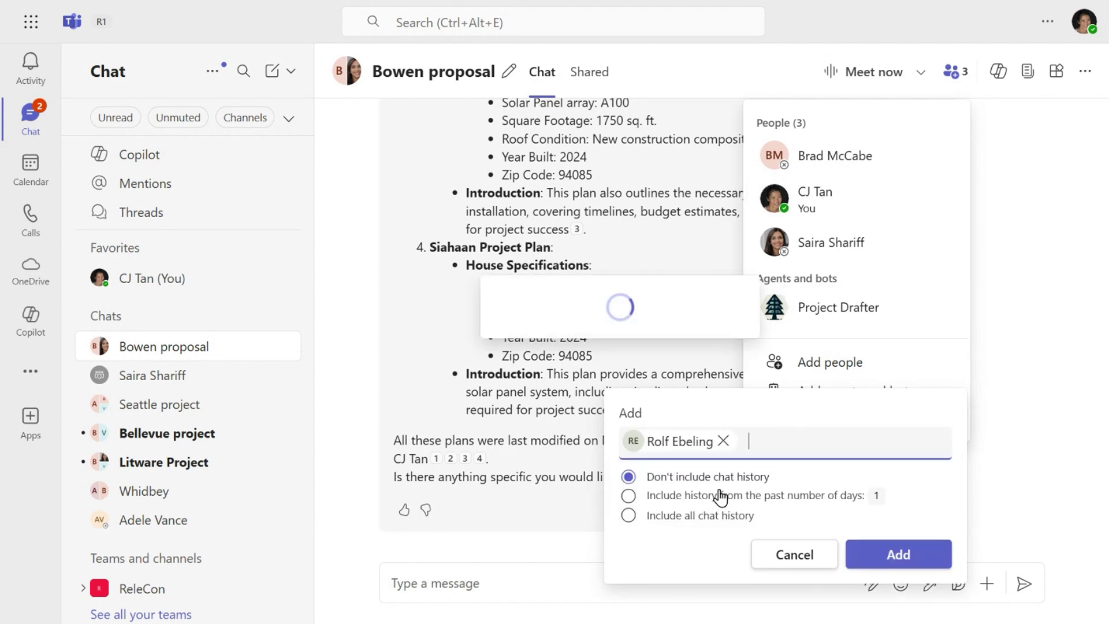
click(898, 568)
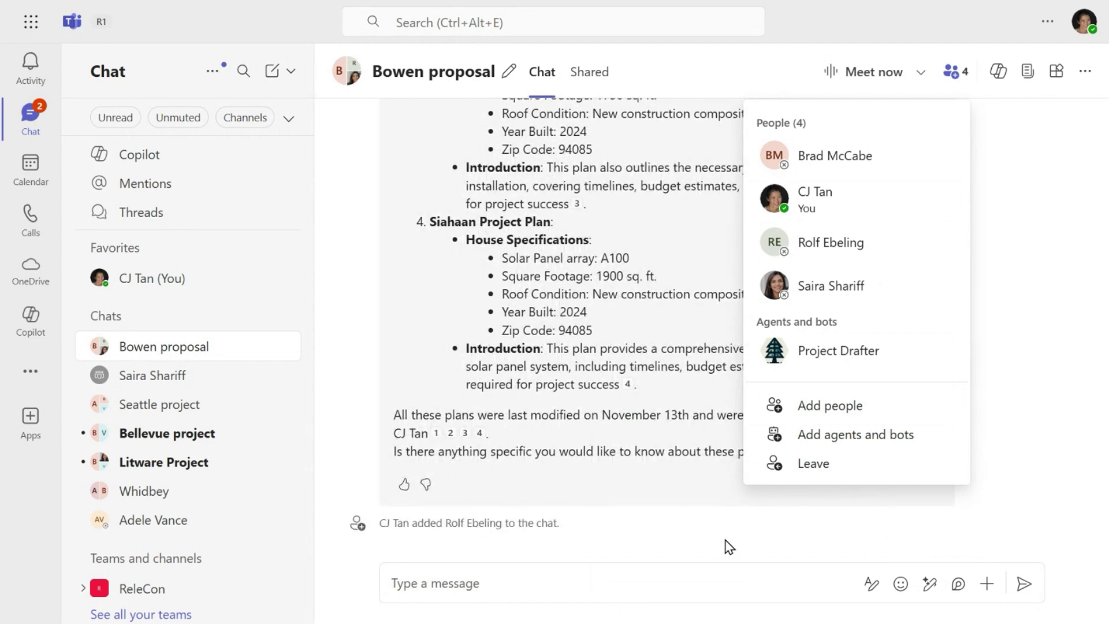
click(615, 584)
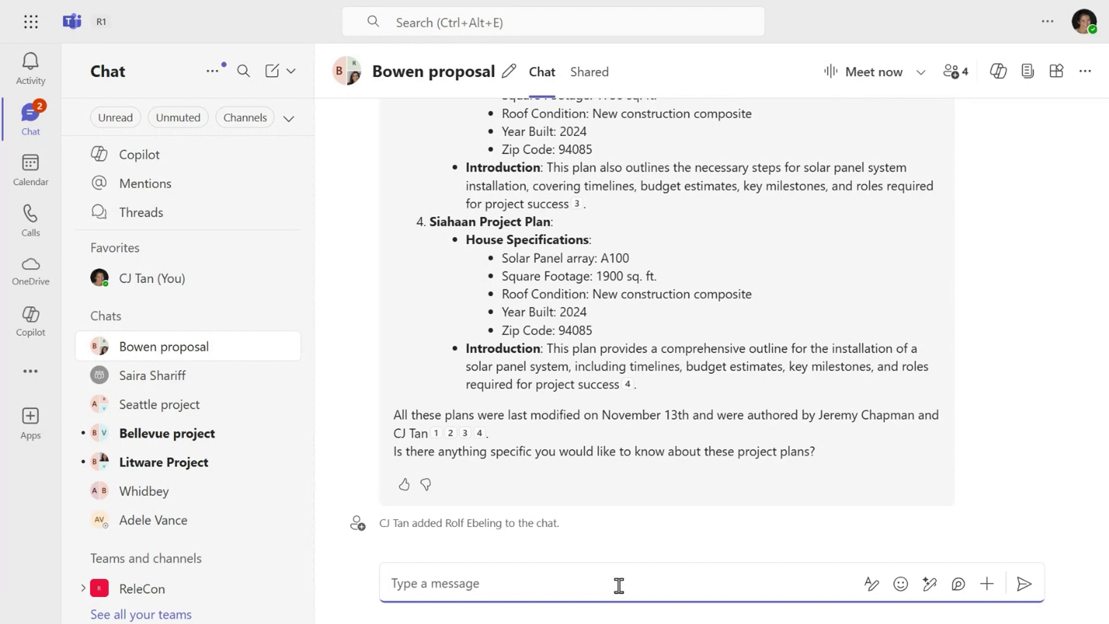
text(@p)
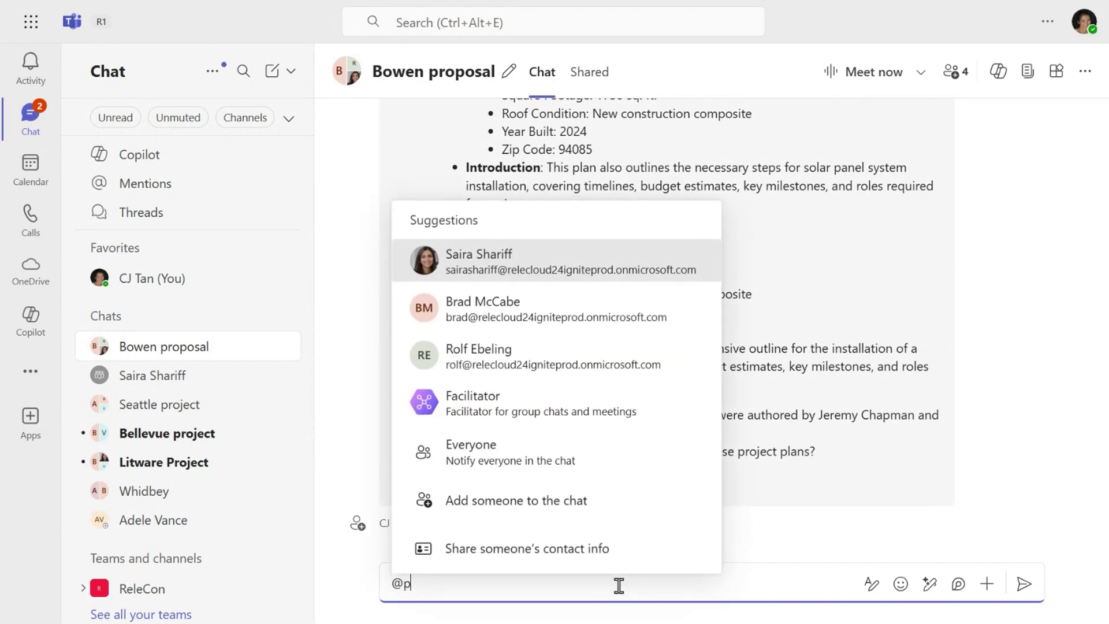
text(ro)
key(Return)
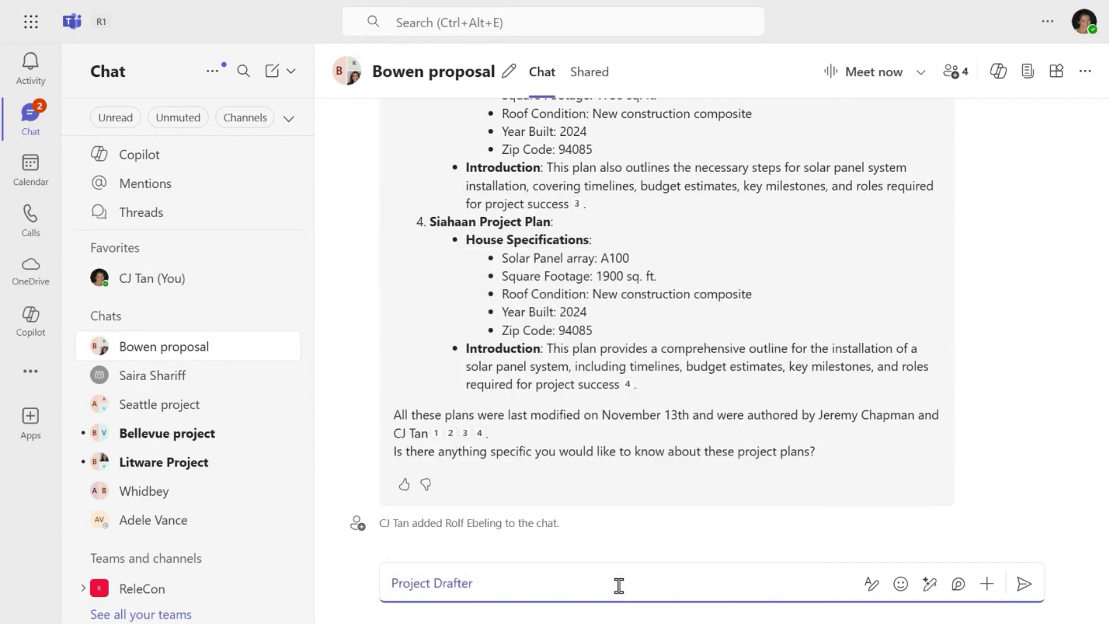
text(Which project plans have been created for locations in Sunnyvale?)
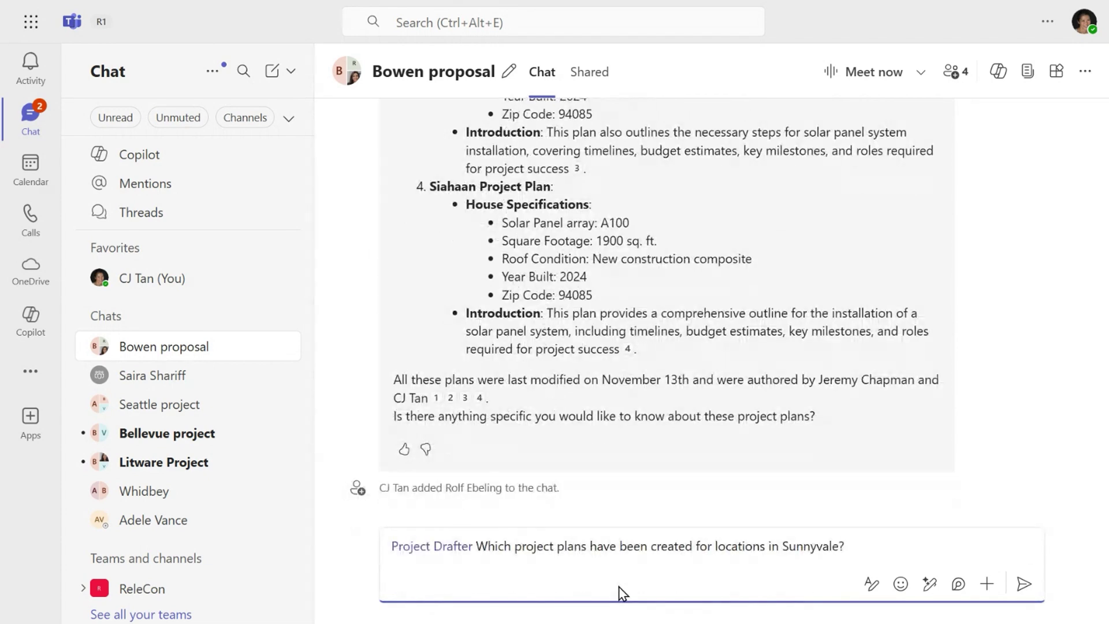
key(Return)
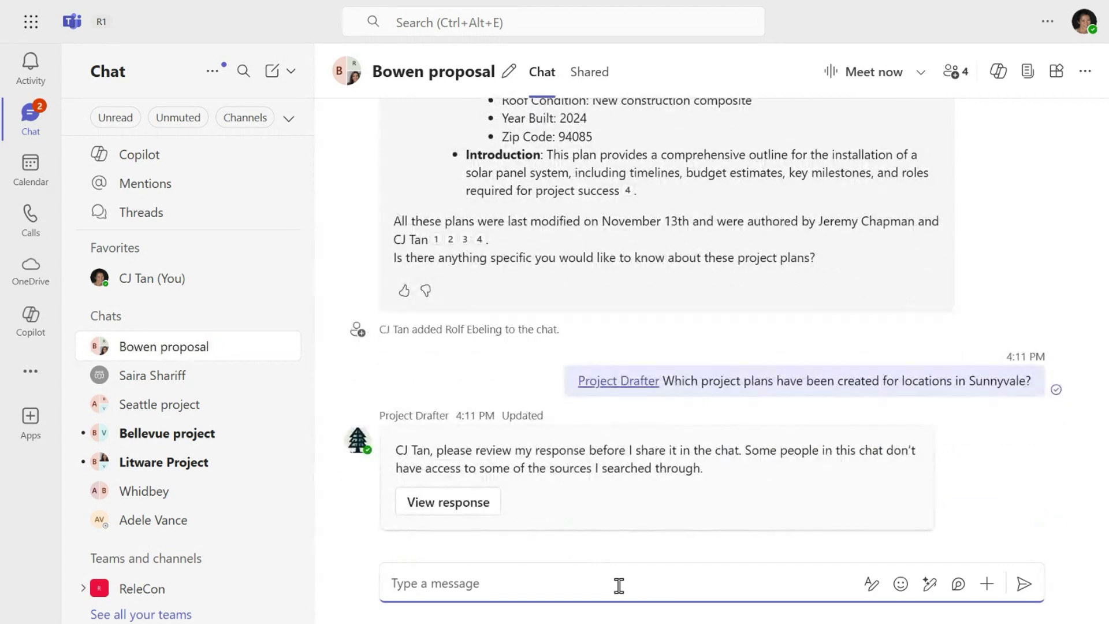
mouse_move(533, 485)
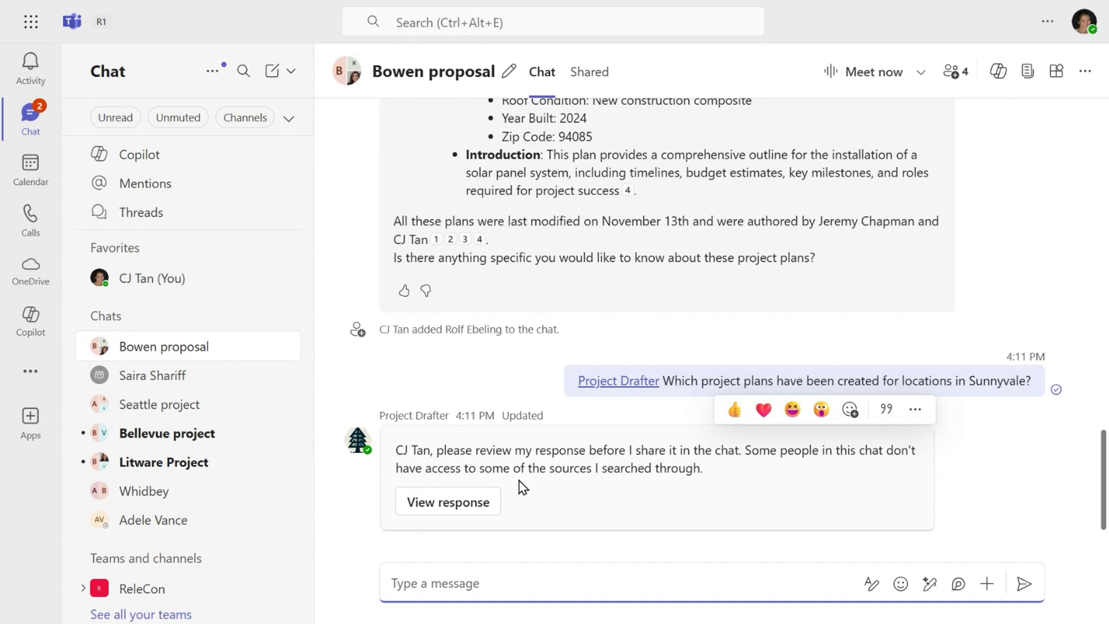
- Review Project Drafter's pending Sunnyvale answer and all its source files, then send it to the chat
click(456, 503)
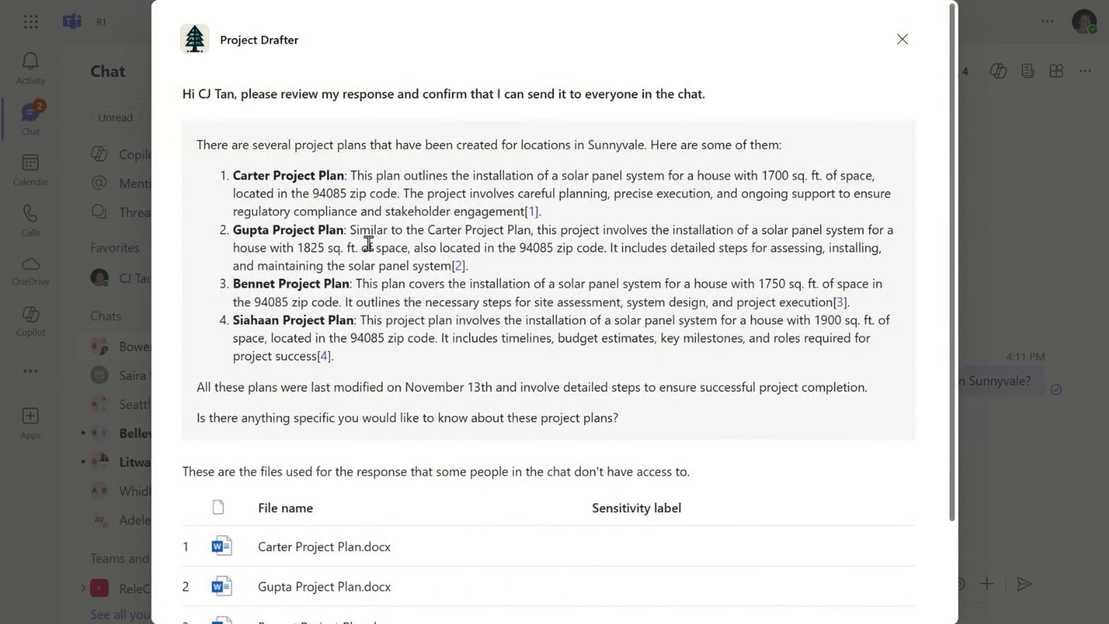
scroll(368, 242, down, 3)
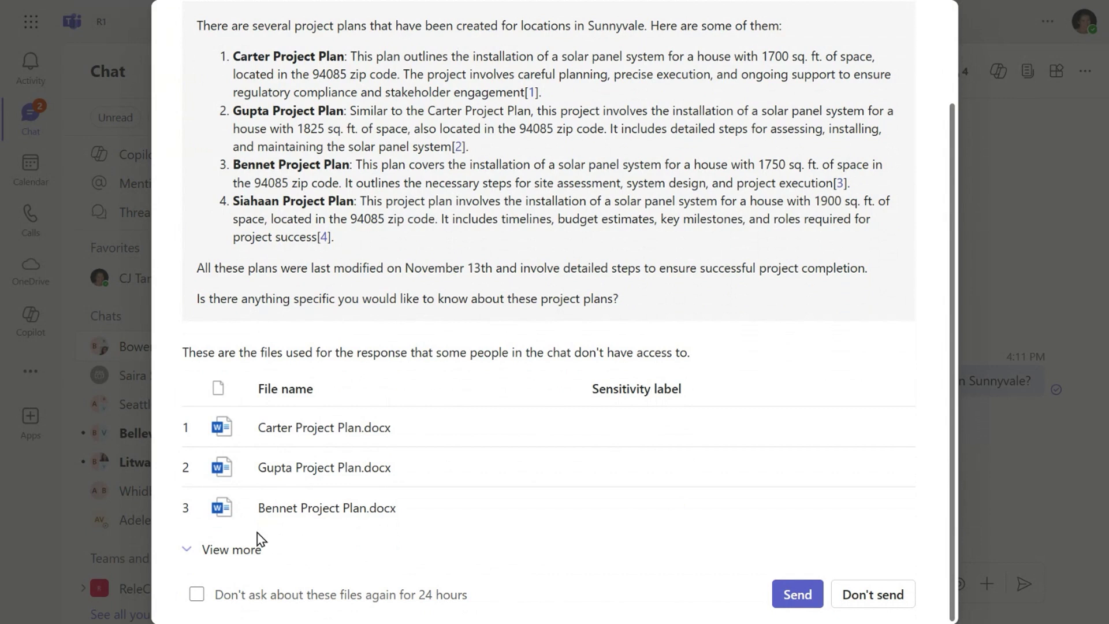
click(248, 550)
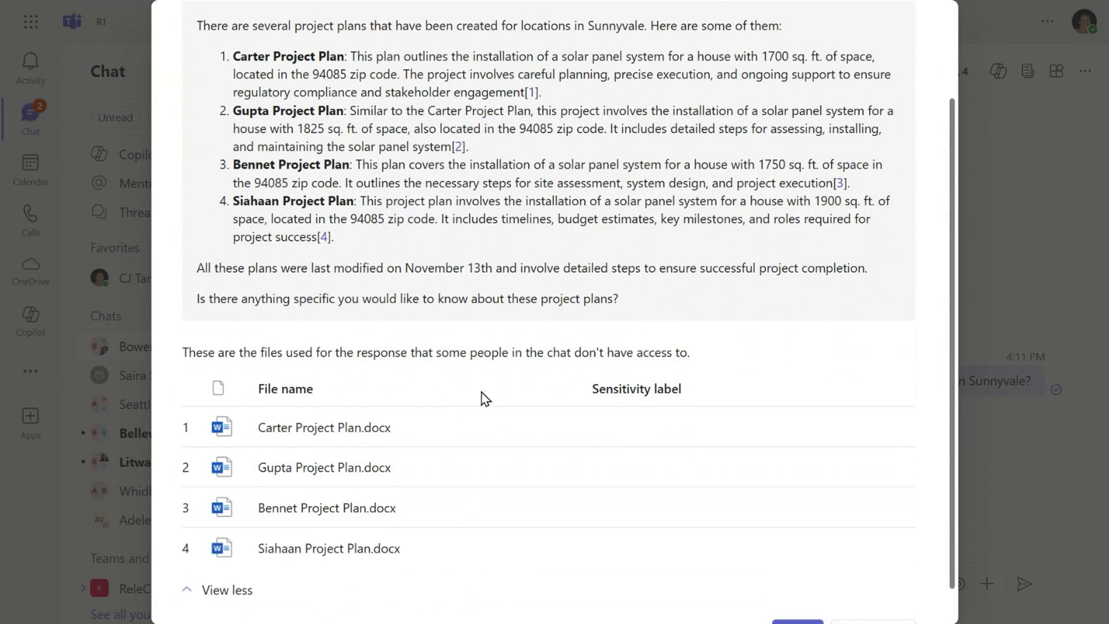
scroll(484, 393, down, 1)
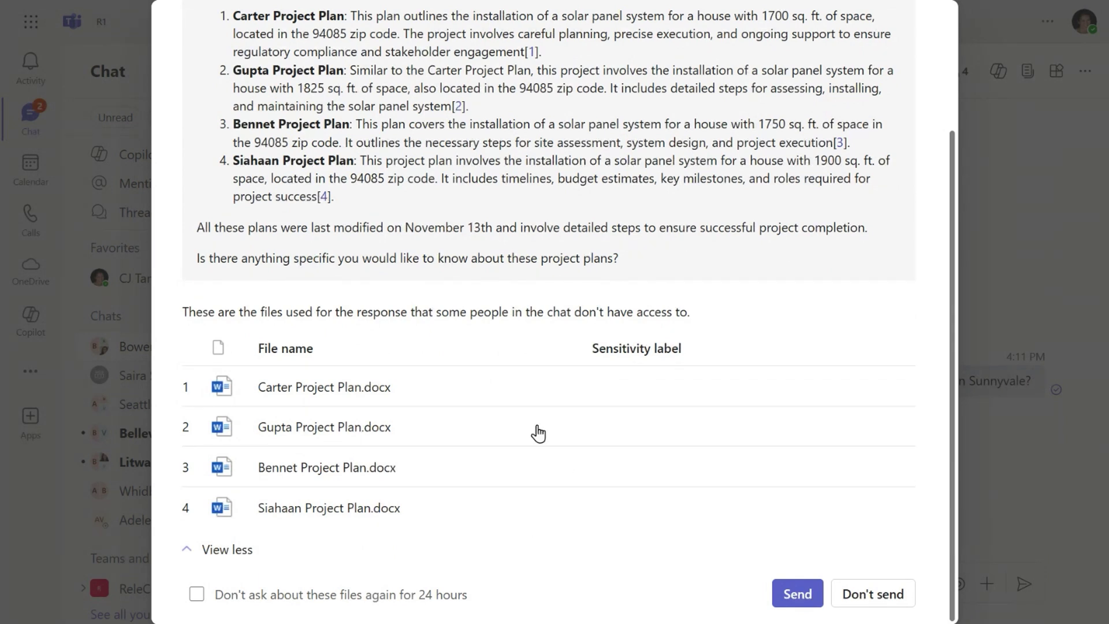
scroll(537, 432, up, 3)
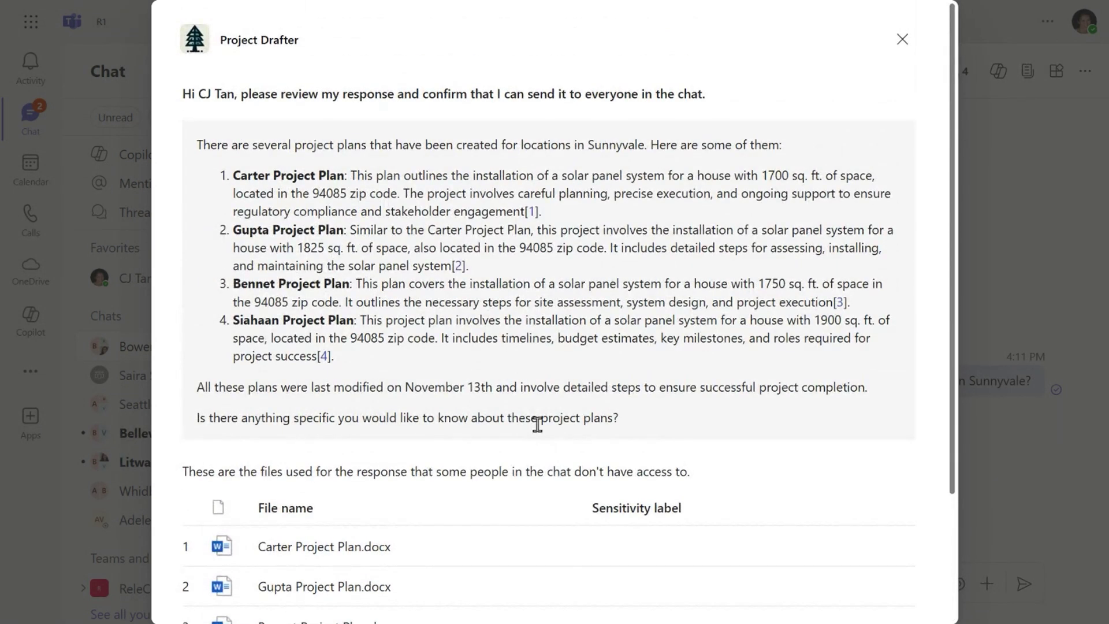
scroll(537, 424, down, 3)
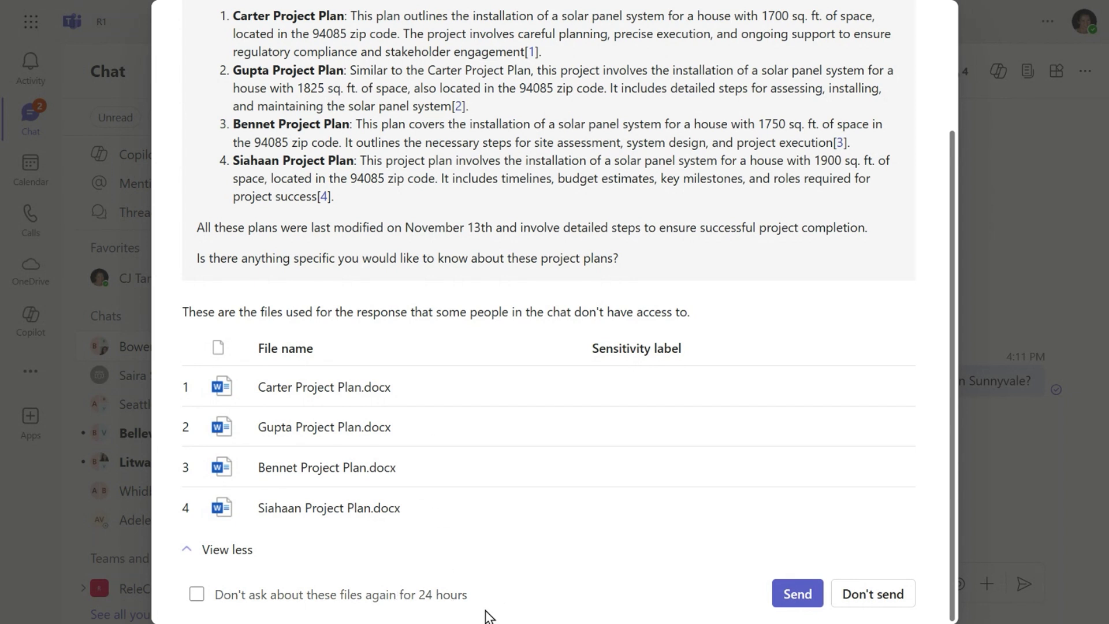
click(800, 596)
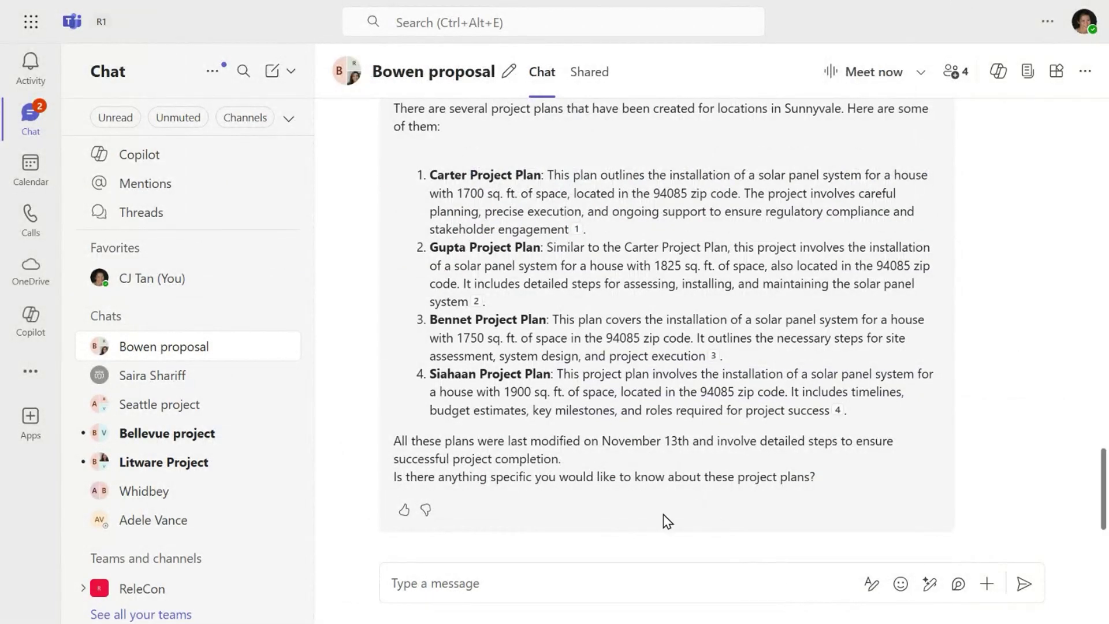
- Post a message mentioning the new colleague, reminding them to request Green Energy site access
scroll(667, 520, up, 3)
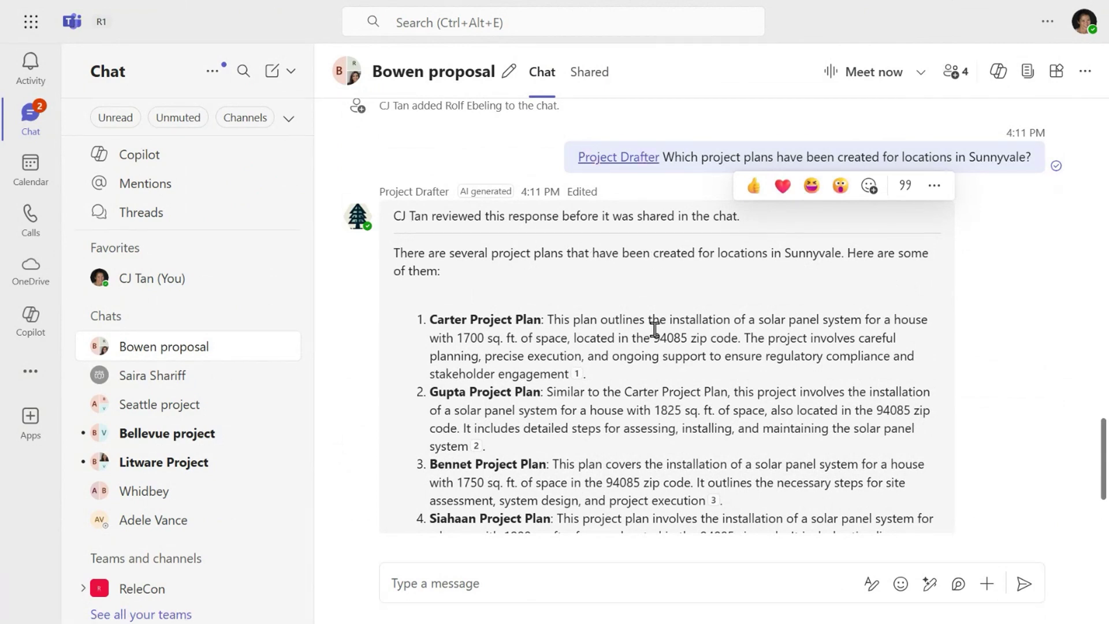
scroll(655, 329, down, 3)
click(531, 578)
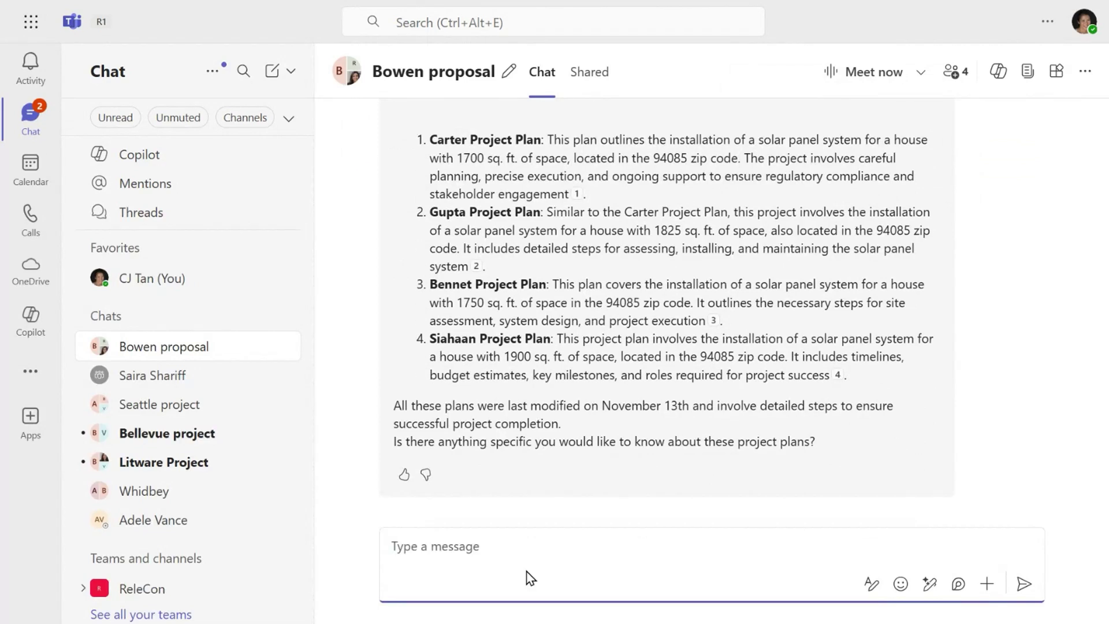
text(@)
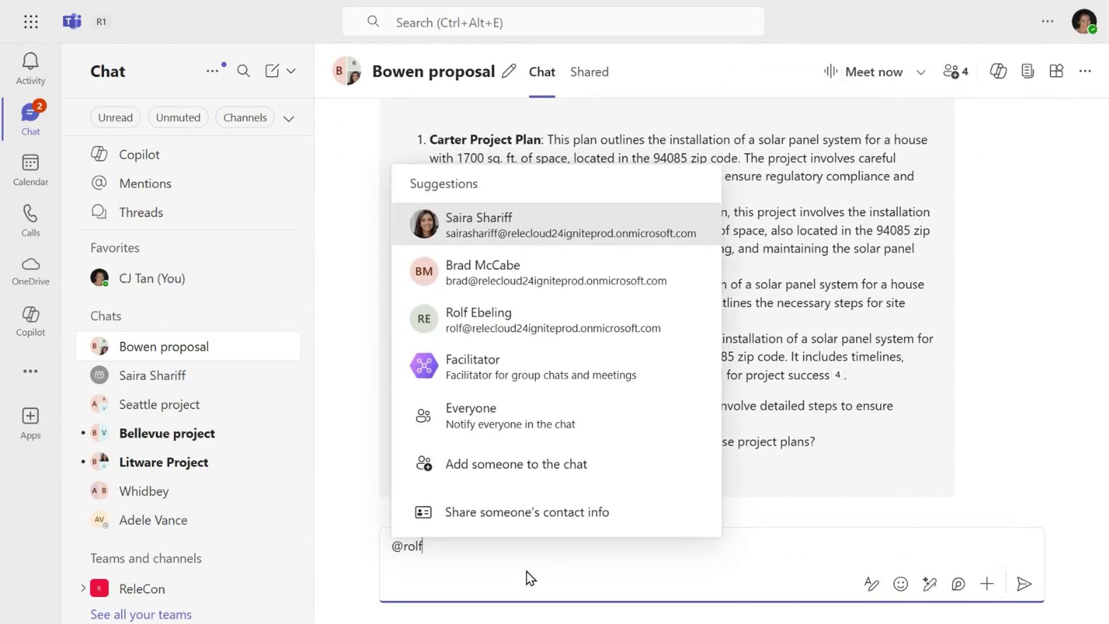
text(rolf)
key(Return)
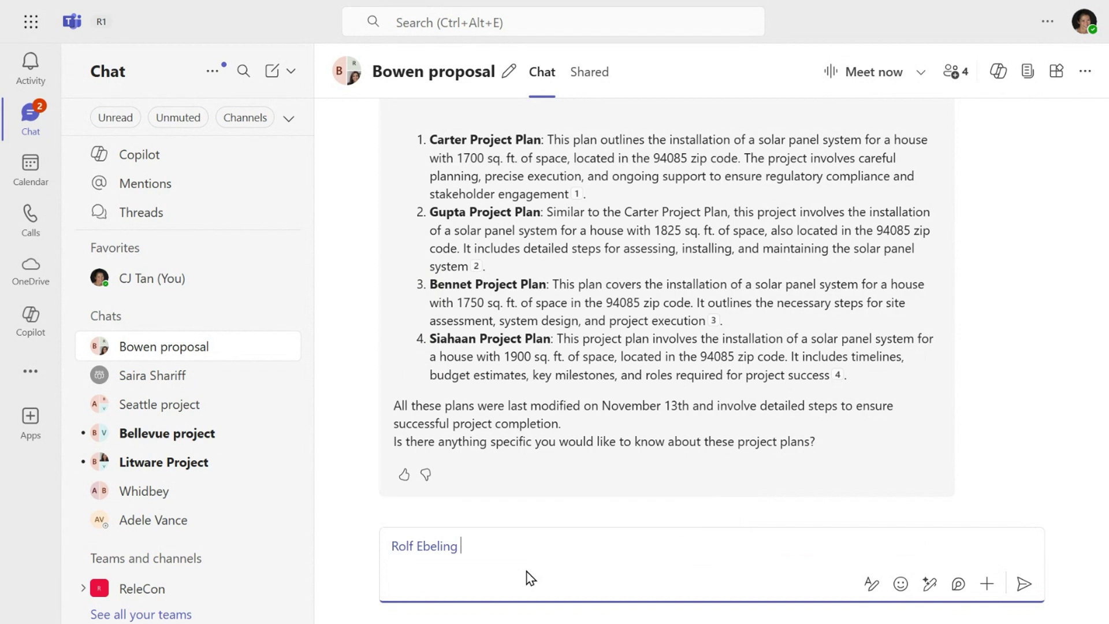
text(make sure you've requested access to the Green Energy site. That's where all the completed plans are.)
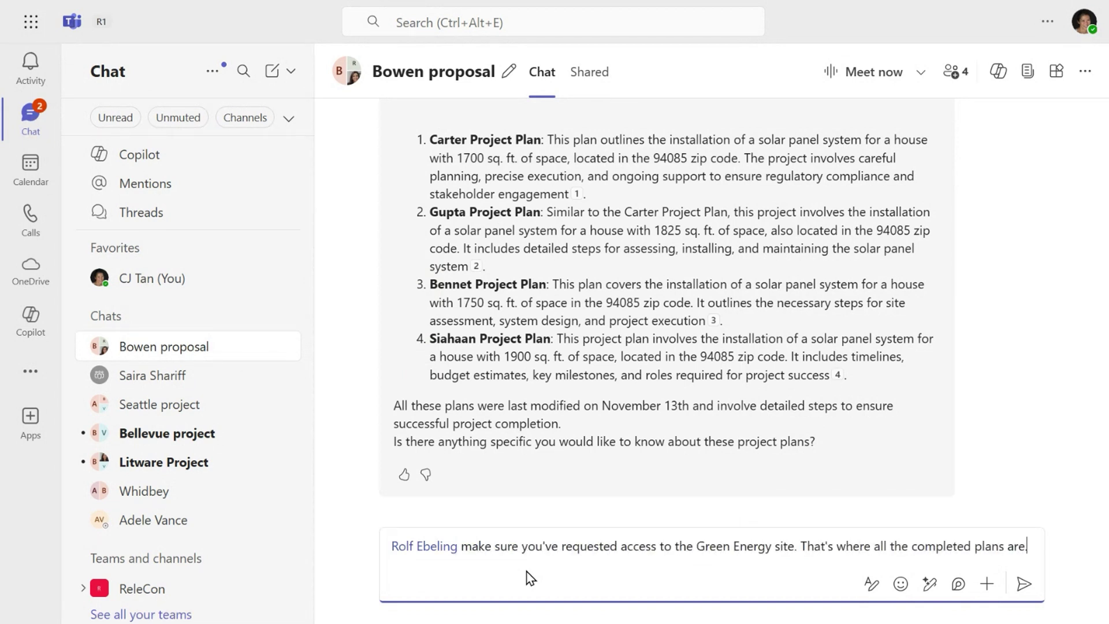
key(Return)
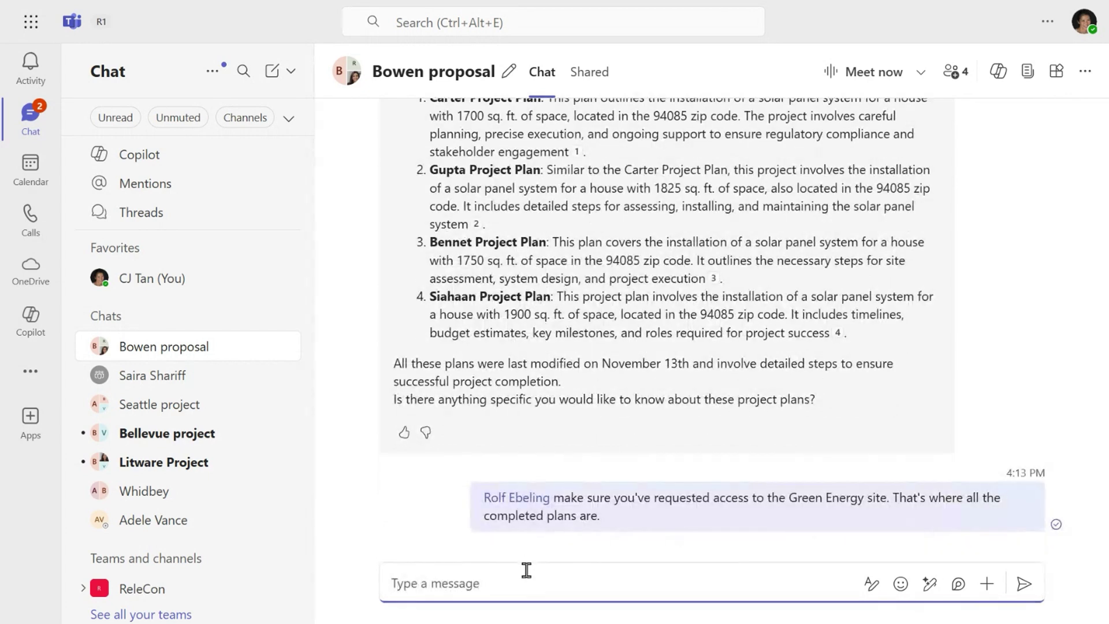